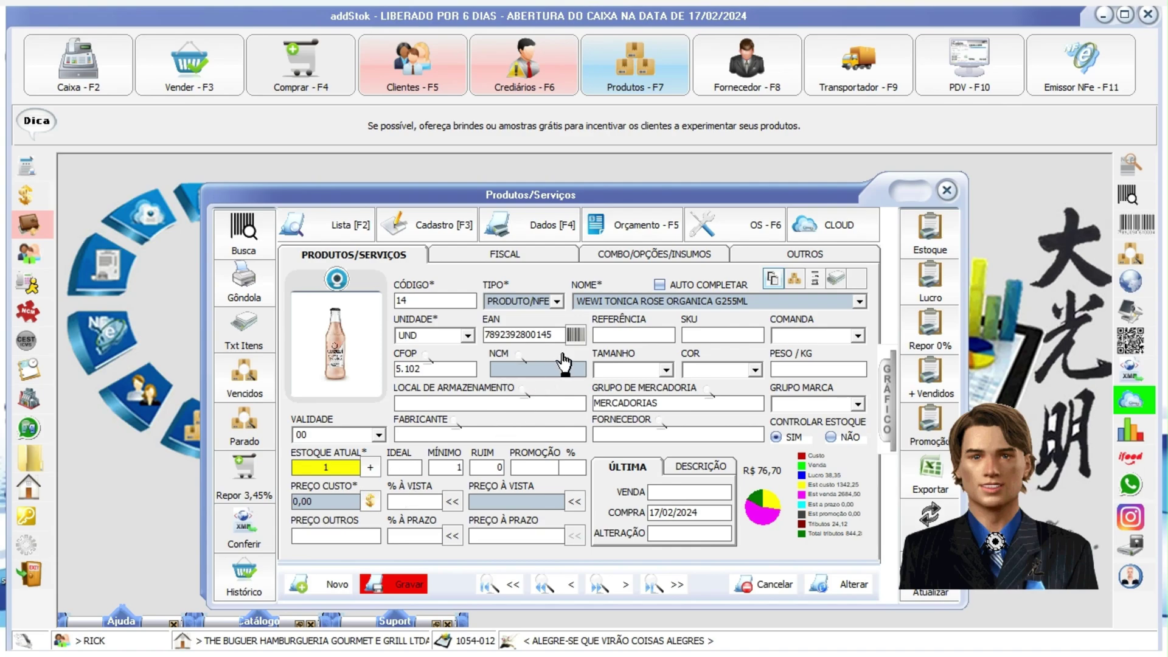
drag(553, 335, 473, 341)
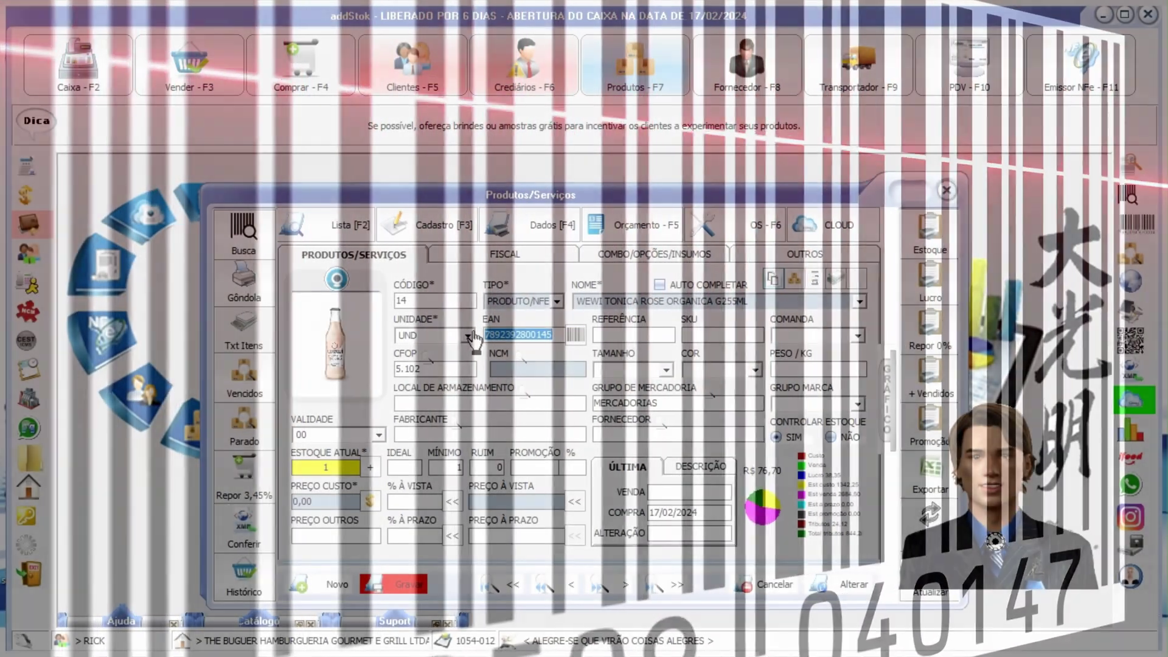
text(7898950338464)
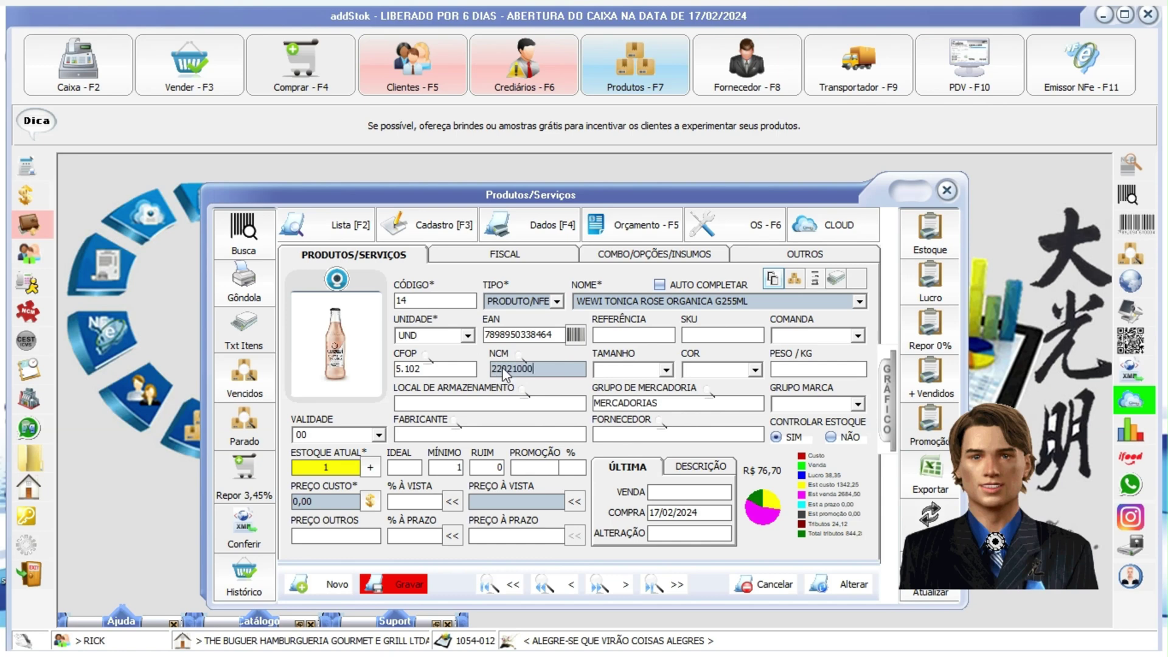
- Set the tonic's cost price to R$ 12,90 with a 55% cash-price markup
click(309, 501)
text(8)
click(401, 500)
text(55)
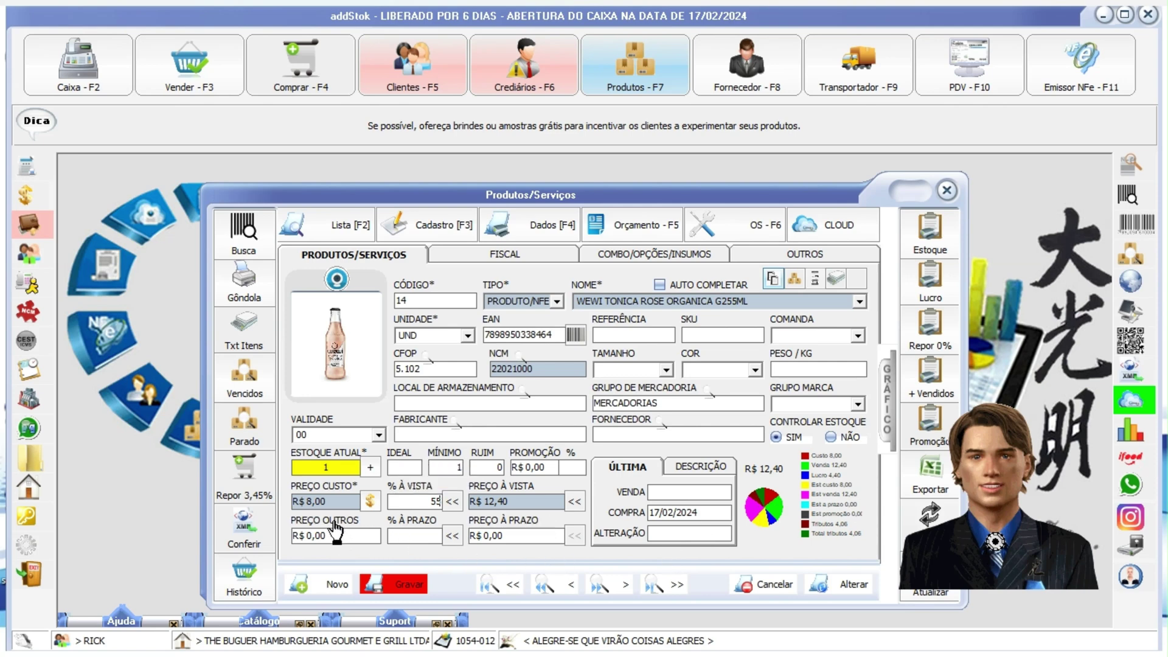
drag(327, 502, 282, 516)
text(12,90)
click(410, 500)
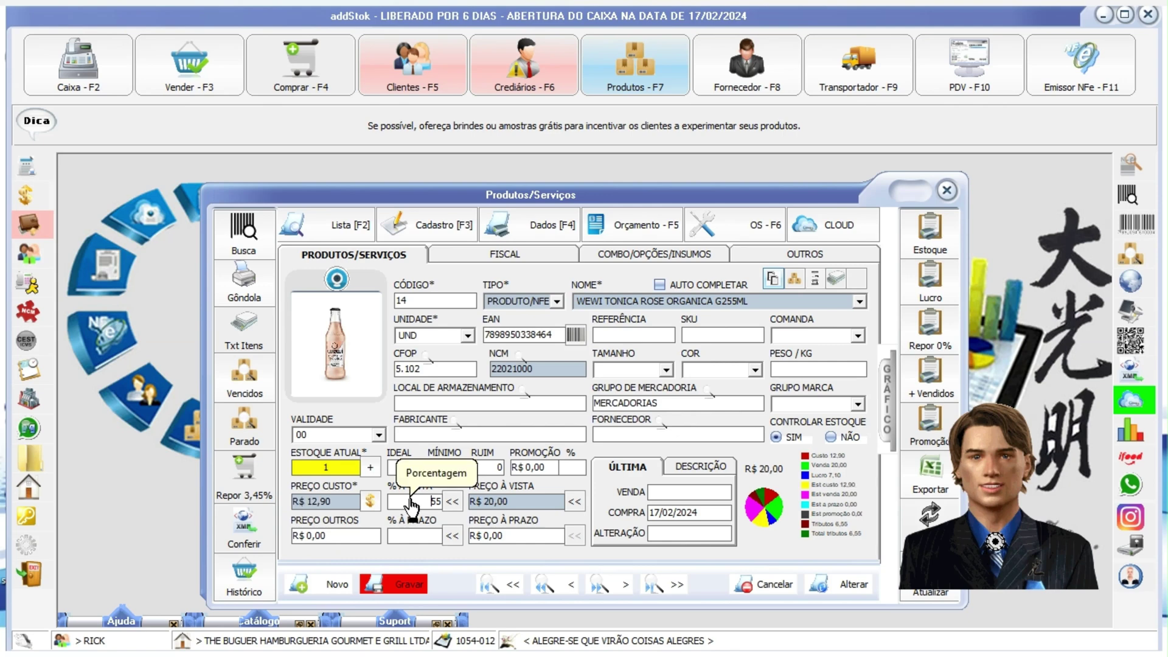
- Set the tonic's current stock quantity to 35 and save the product
click(410, 584)
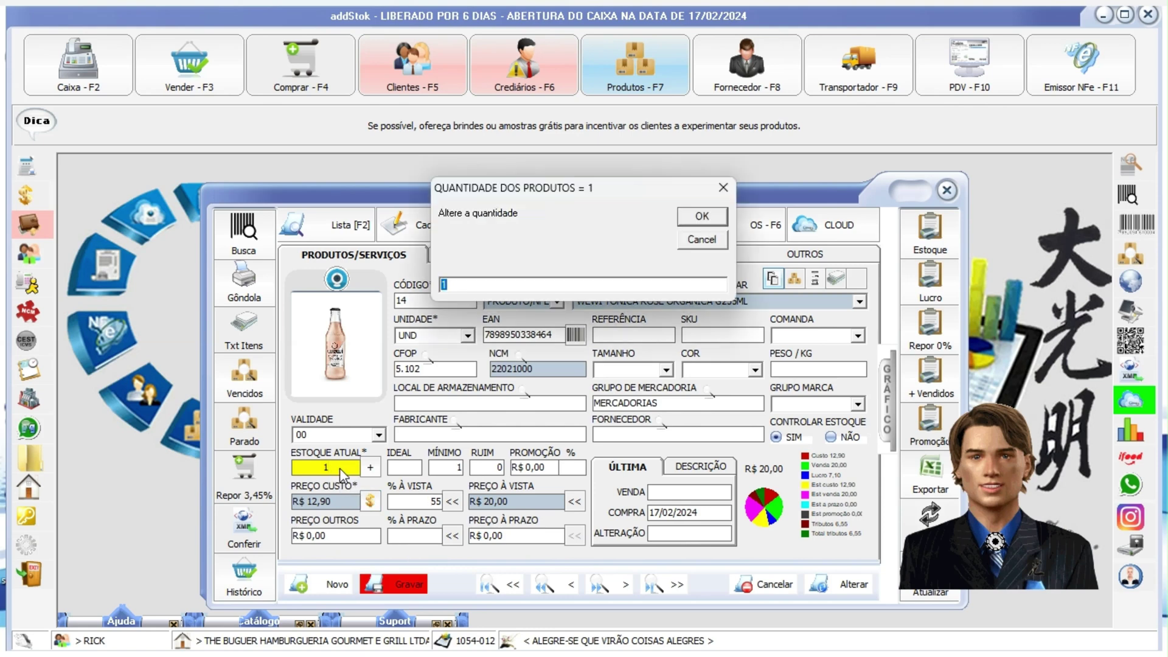
text(35)
key(Return)
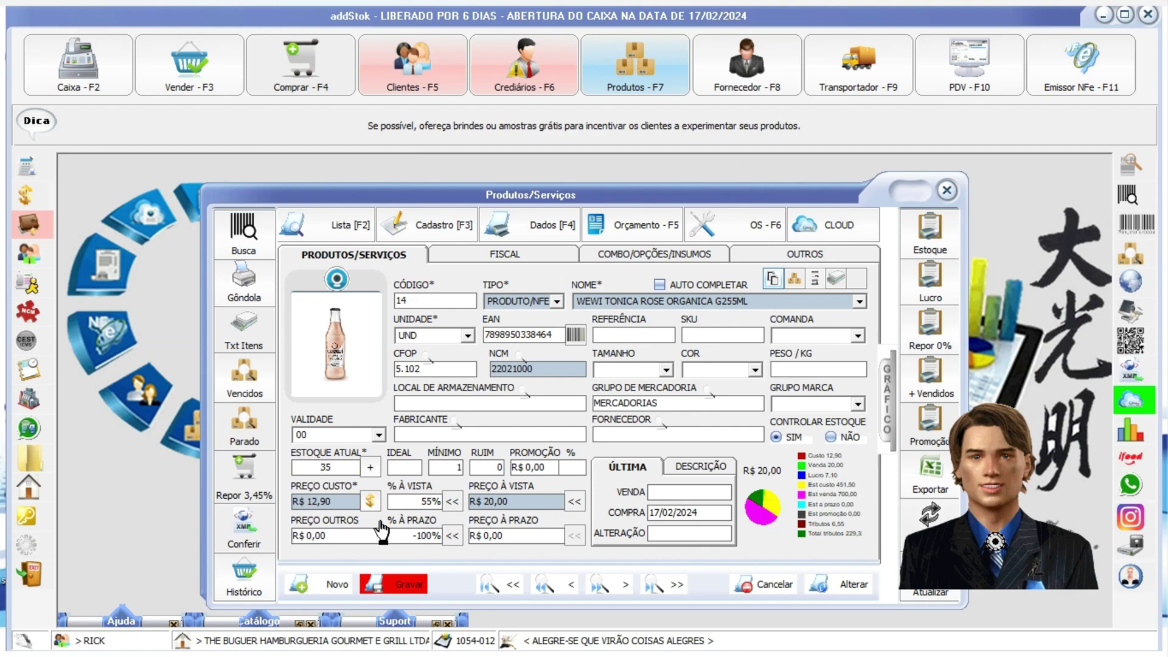
click(400, 588)
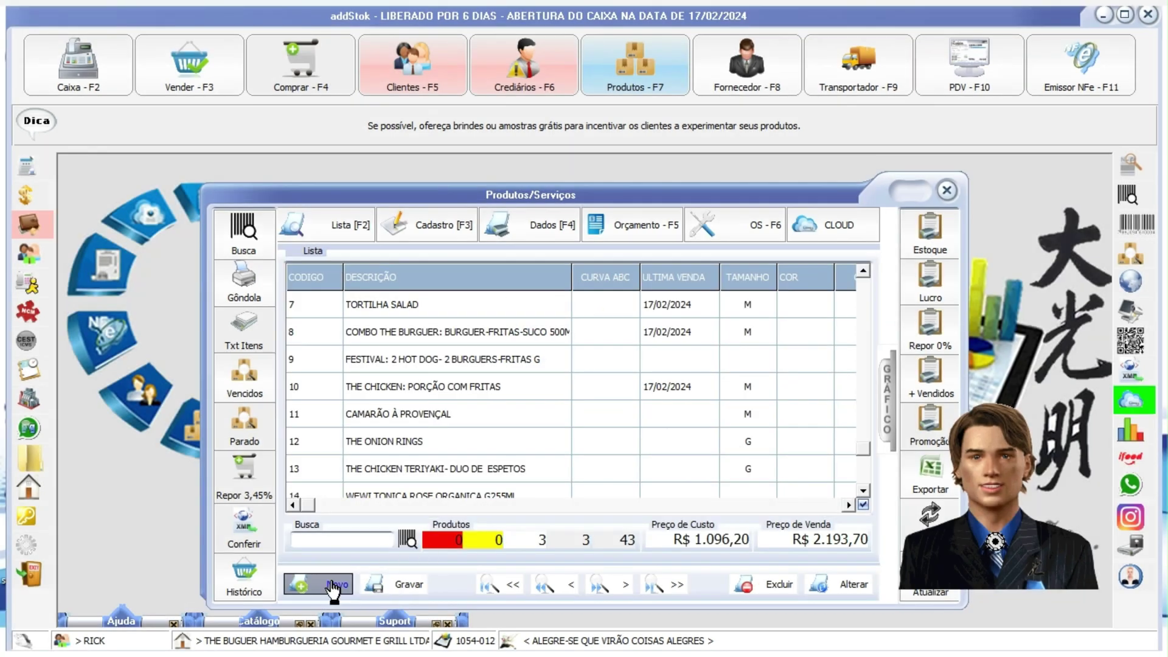
- Create a new product record and give it the yellow bottle picture, WhatsApp Image 2024-02-17 at 16.02.16
click(333, 586)
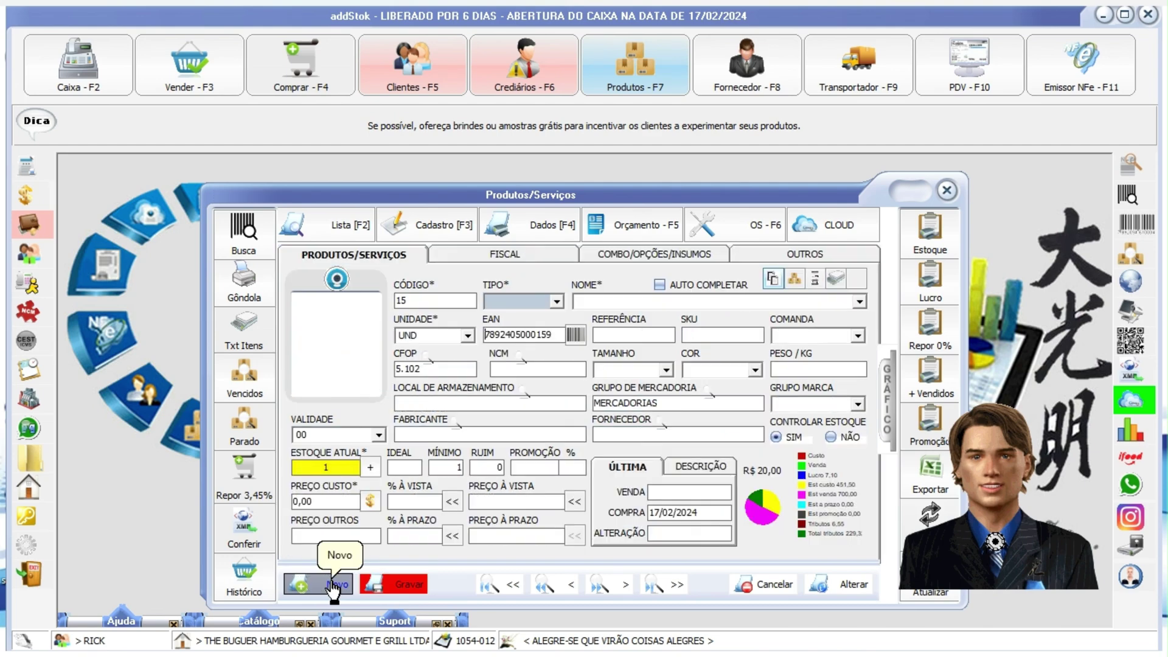
click(347, 360)
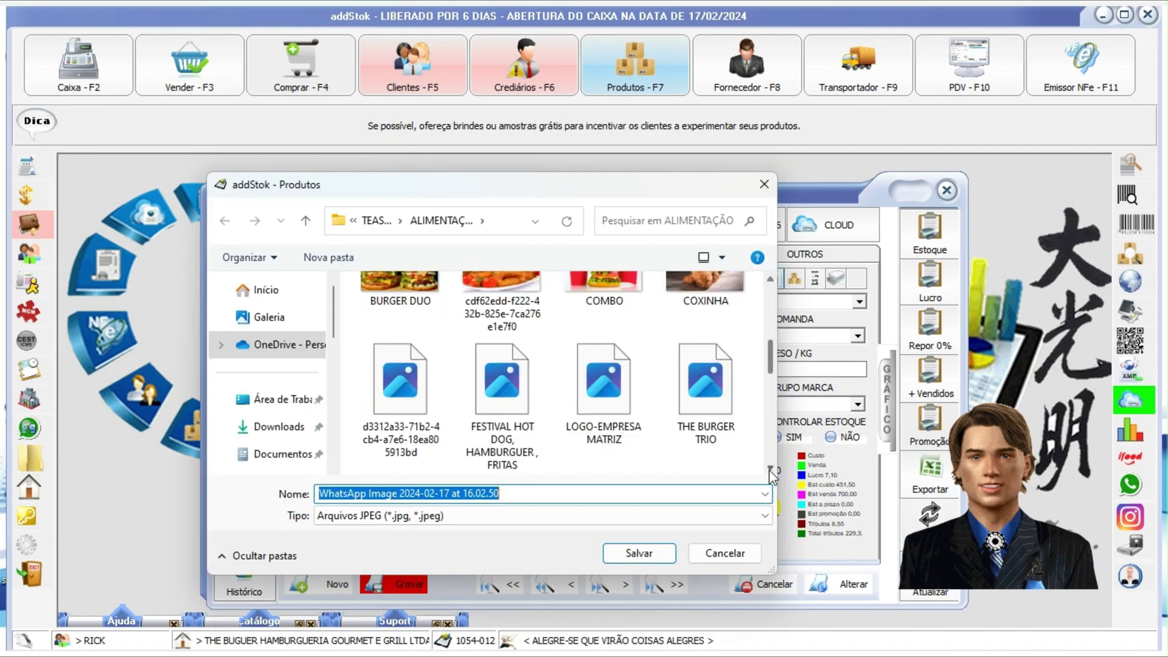
scroll(770, 468, down, 5)
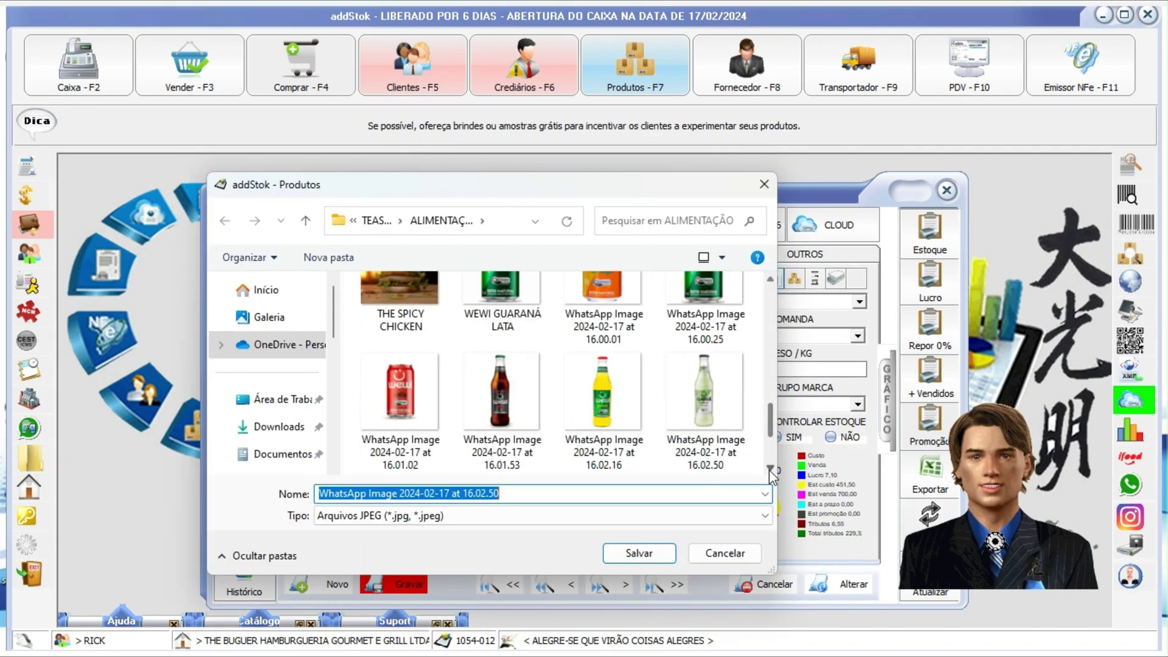
click(628, 499)
click(635, 554)
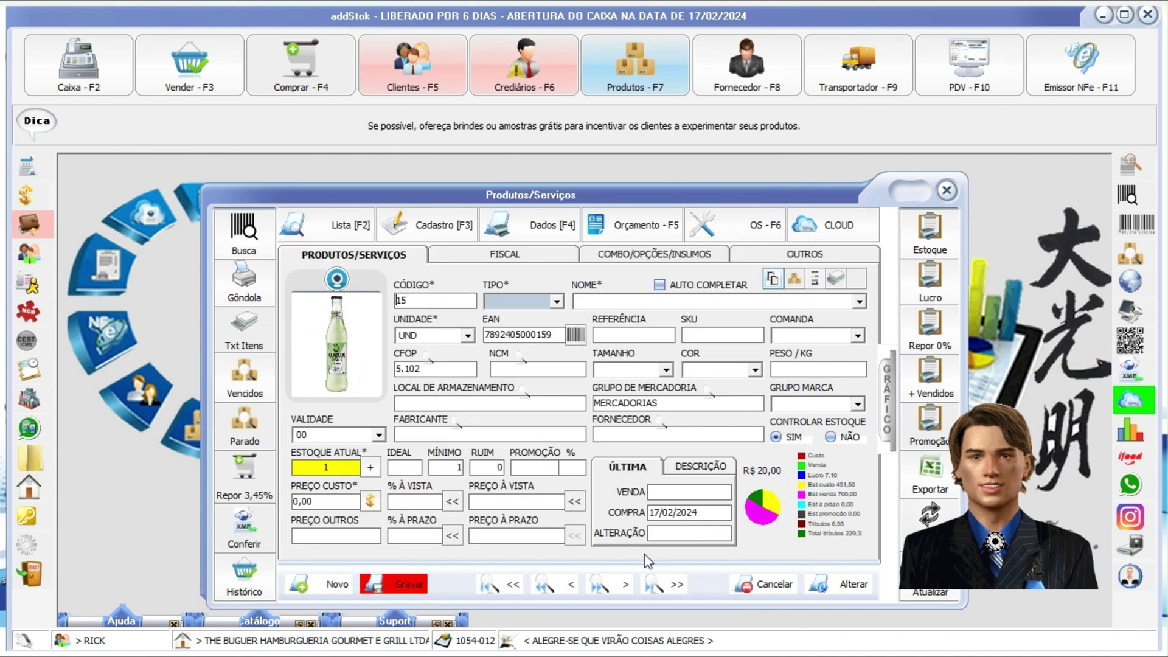
- Set the product type to PRODUTO/NFE and name the product WEWI GUARANA ORGANICO G255ML
click(556, 301)
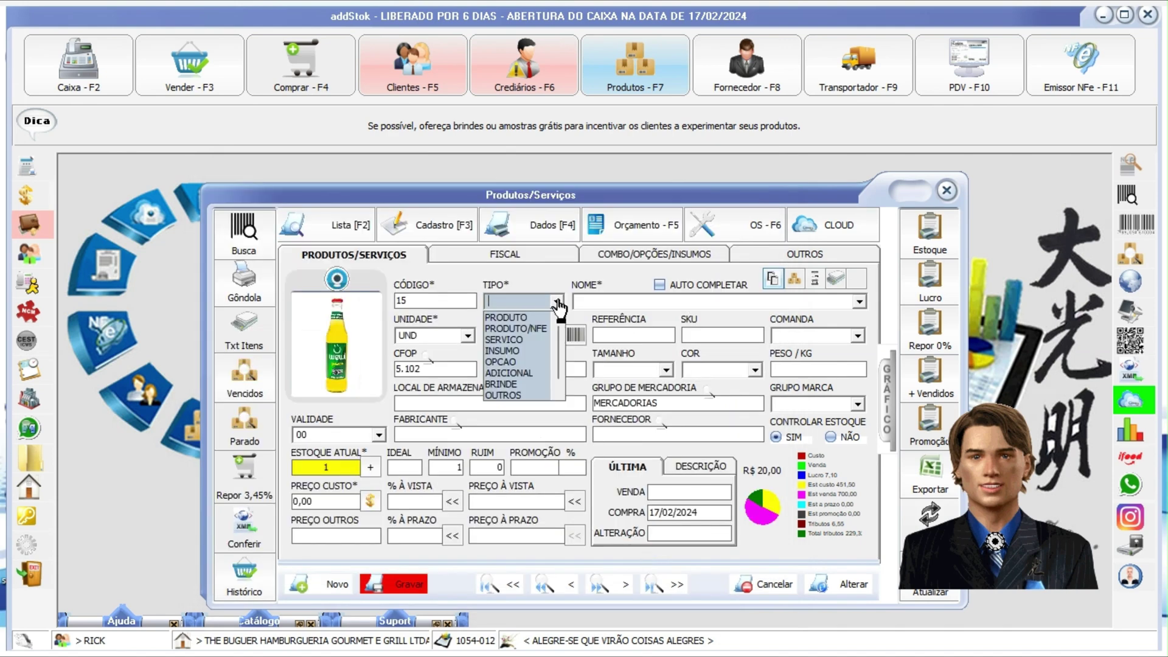
click(535, 329)
key(Escape)
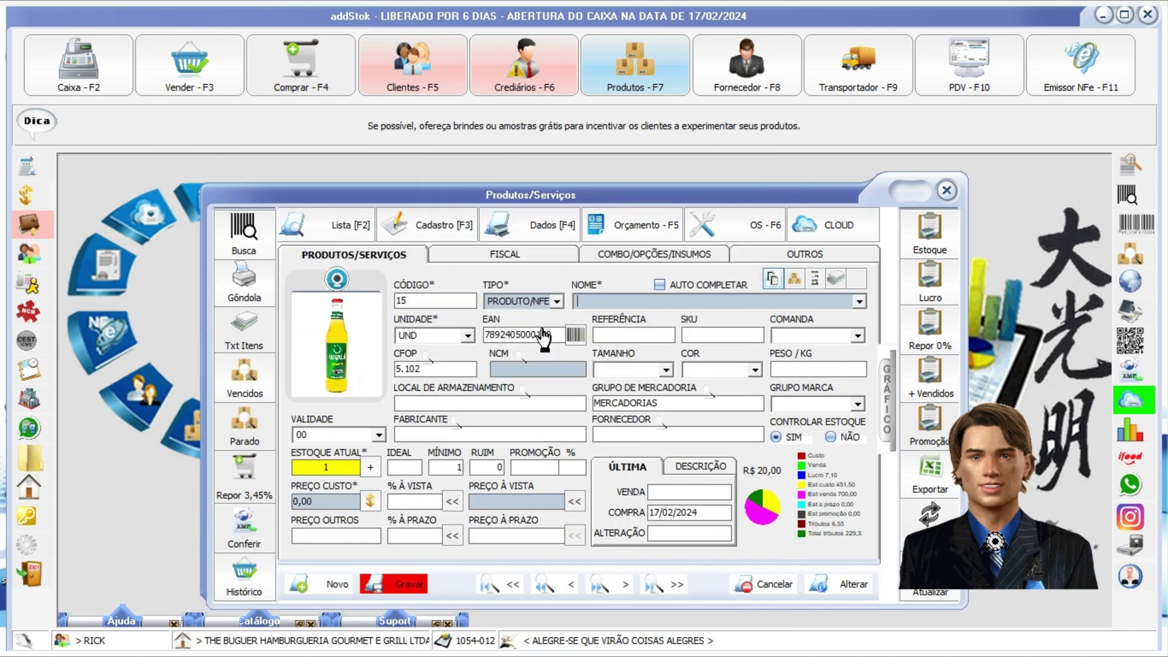
text(WEWI GUARANA ORGANICO G)
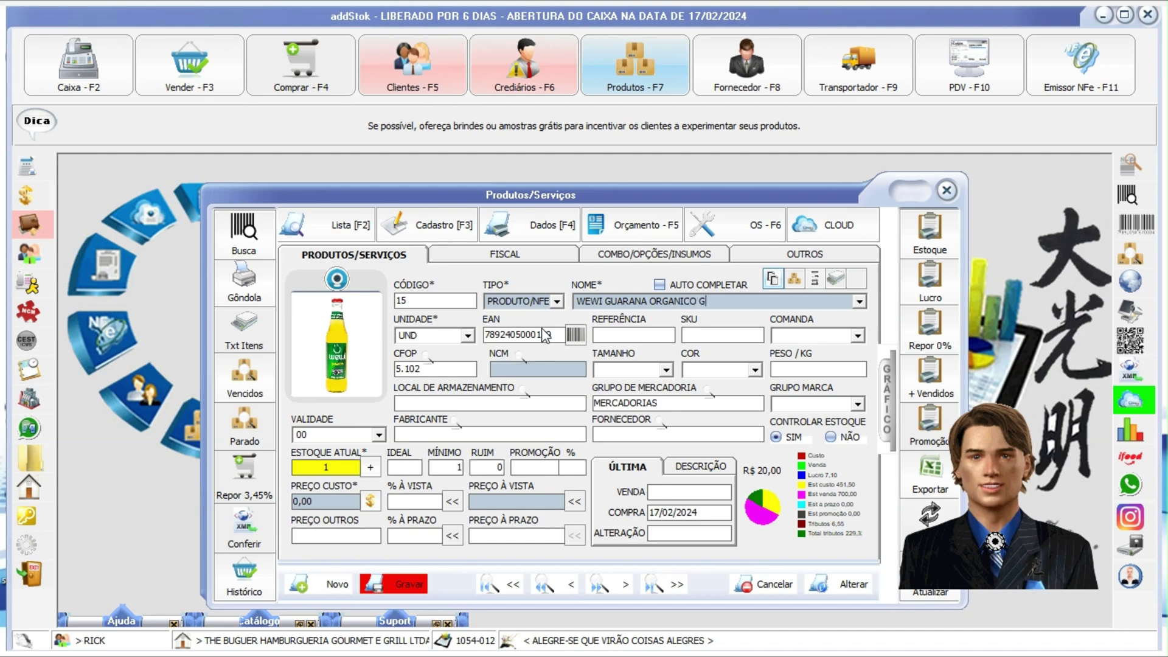
text(255ML)
drag(551, 335, 470, 339)
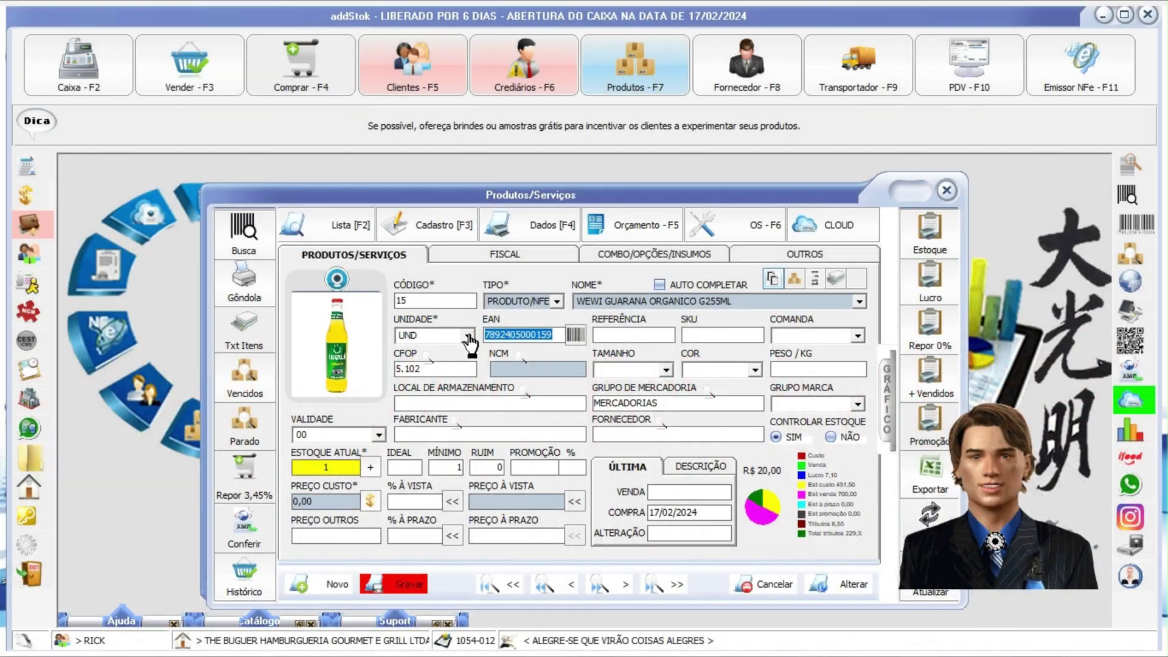
text(7898950338402)
click(503, 368)
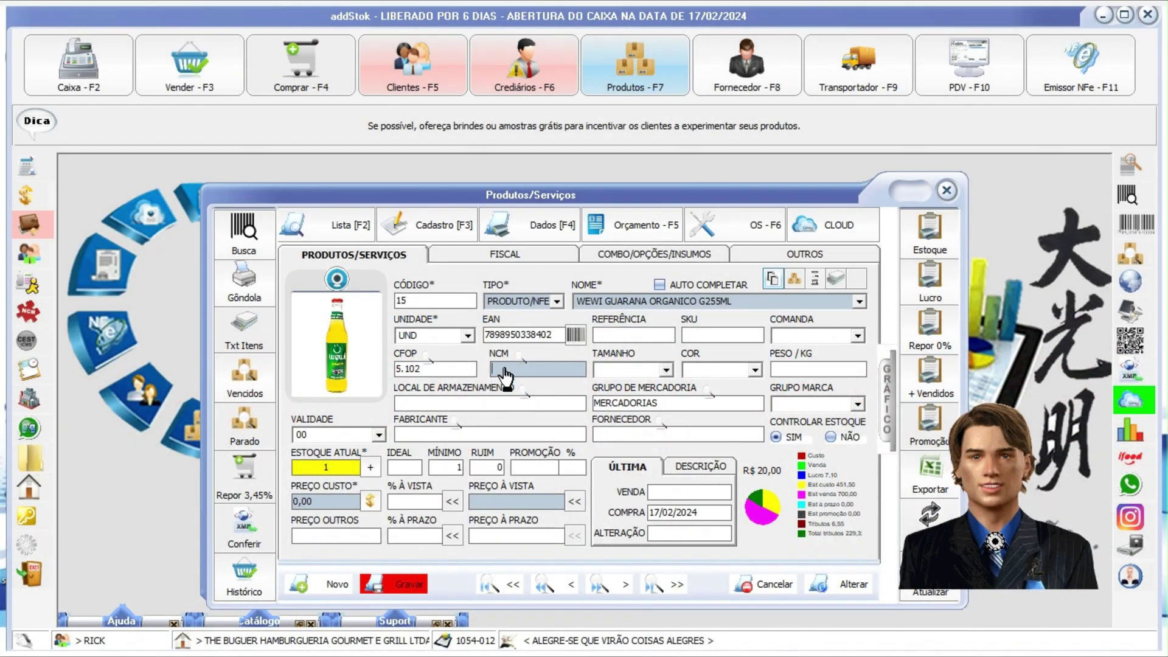
text(22021000)
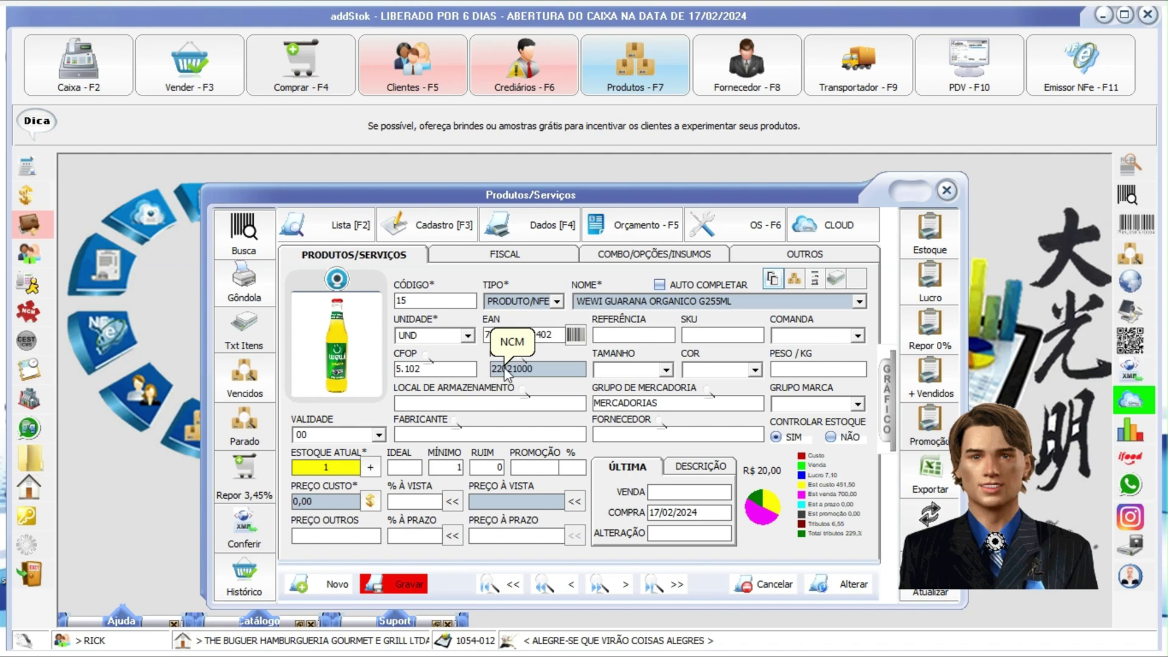
- Set the guaraná's cost price to R$ 12,90 and its cash-price markup to 55%
click(306, 501)
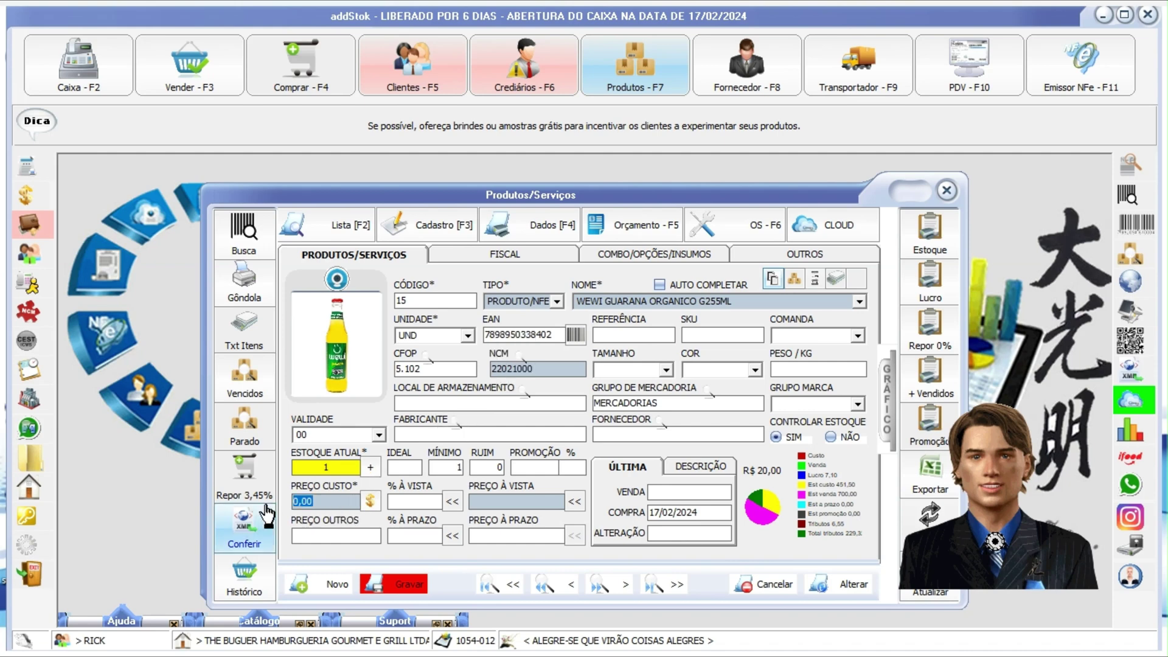
text(12)
click(427, 504)
text(5)
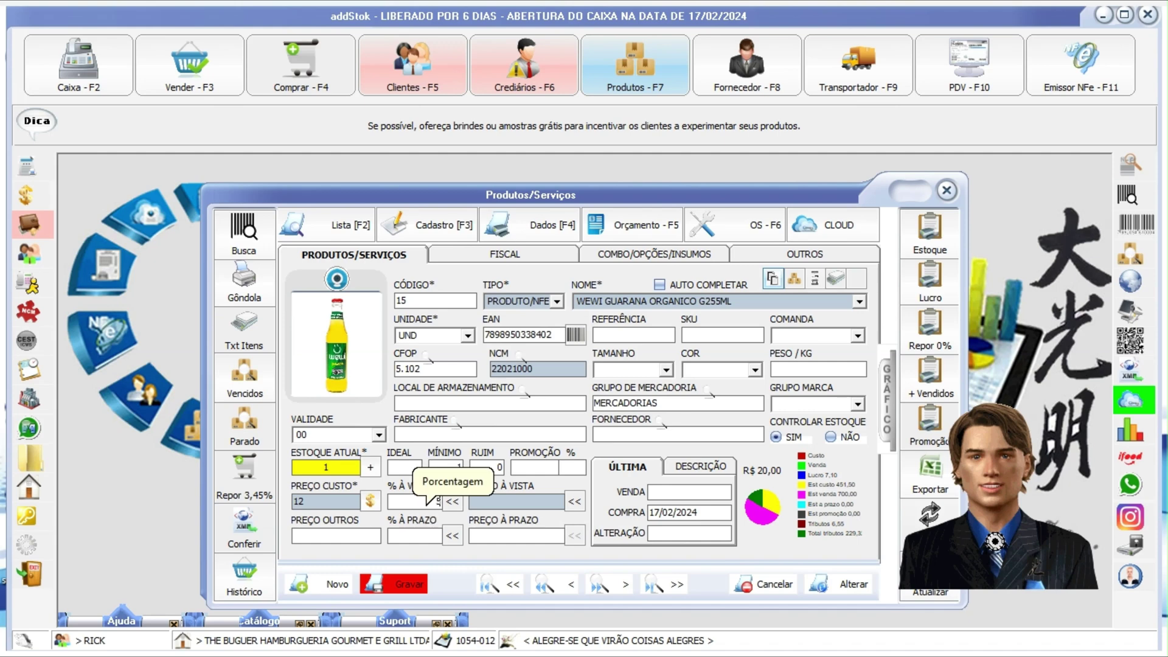
text(5)
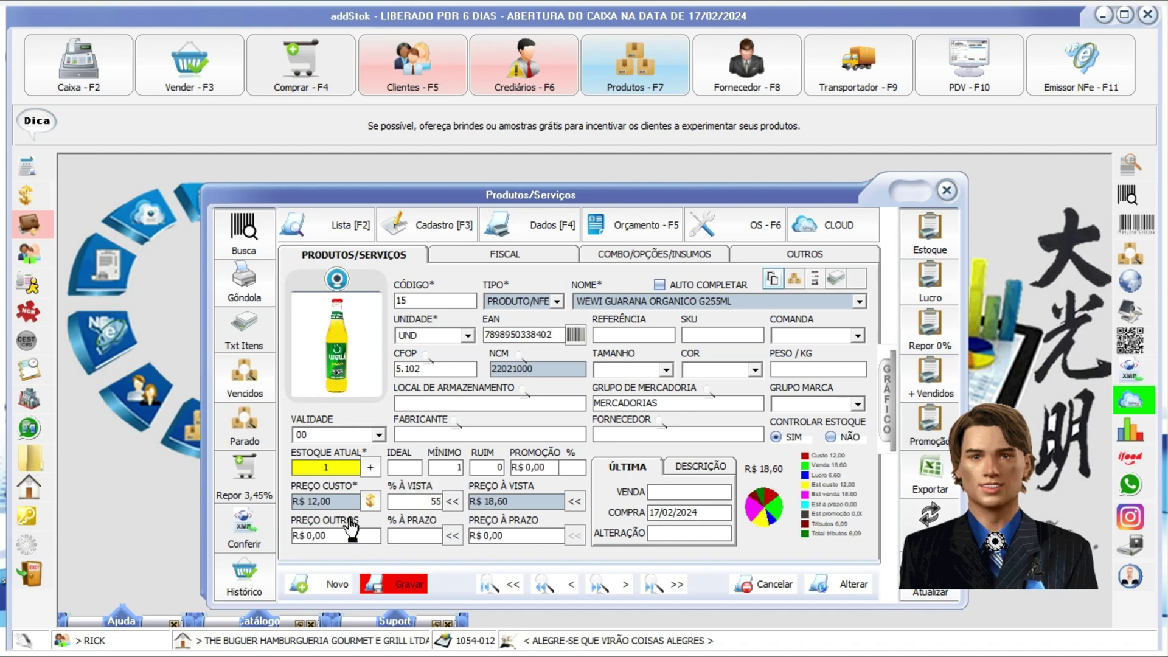
click(333, 504)
key(BackSpace)
key(BackSpace)
text(90)
- Set the guaraná's current stock quantity to 35 and save the product
click(322, 473)
text(35)
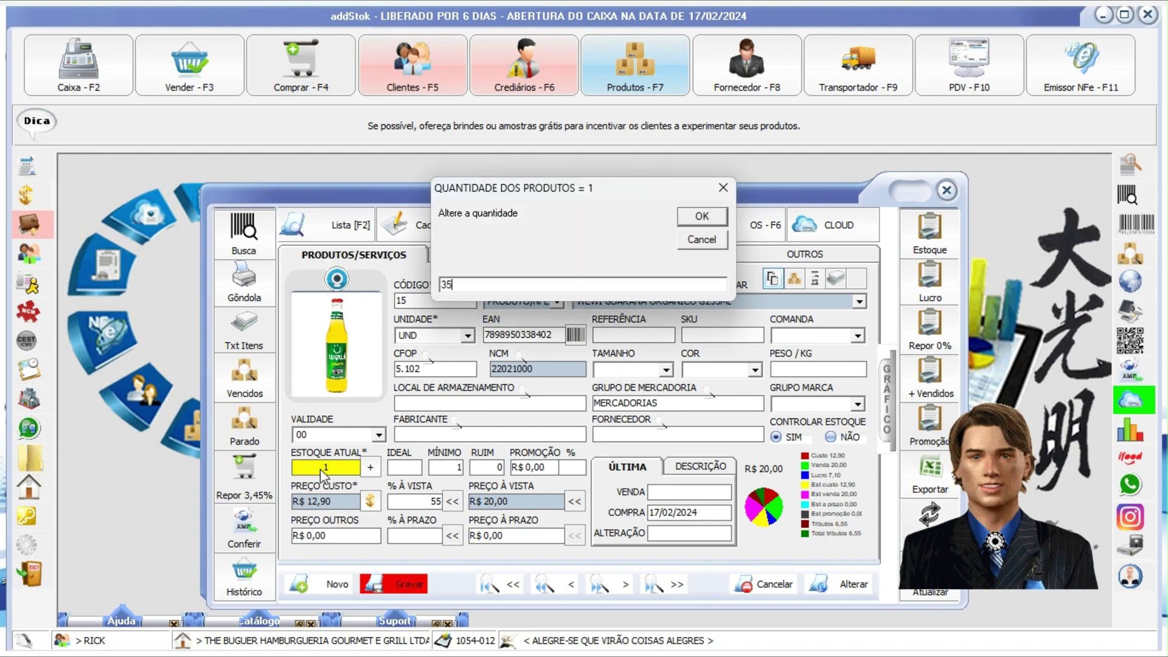
key(Return)
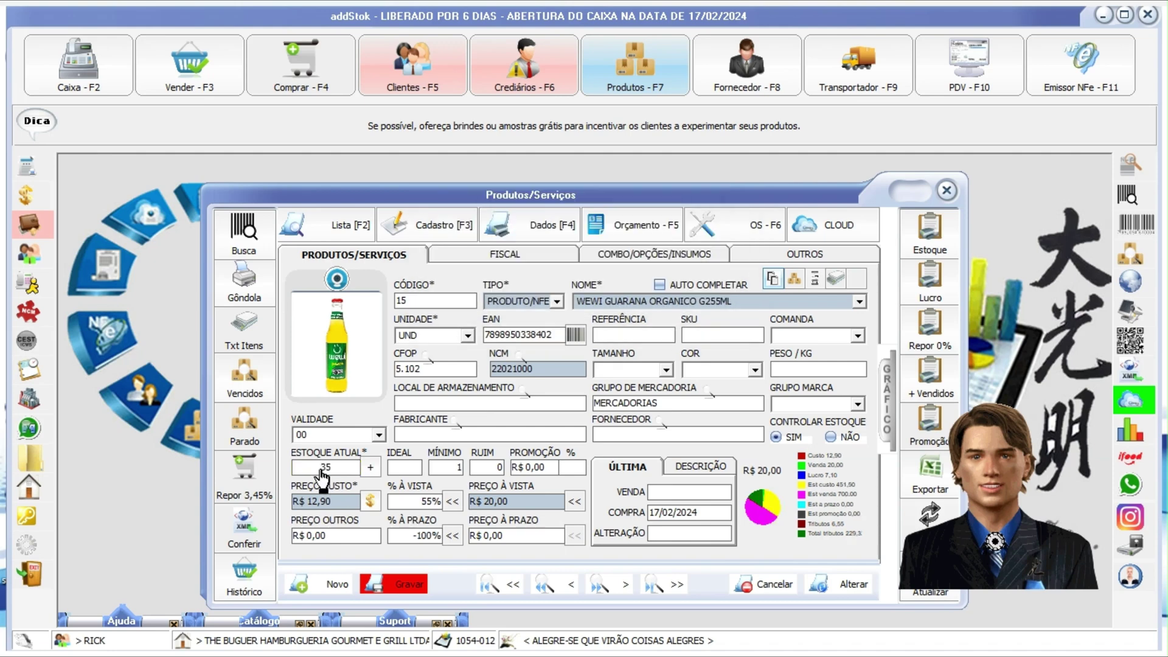
click(409, 583)
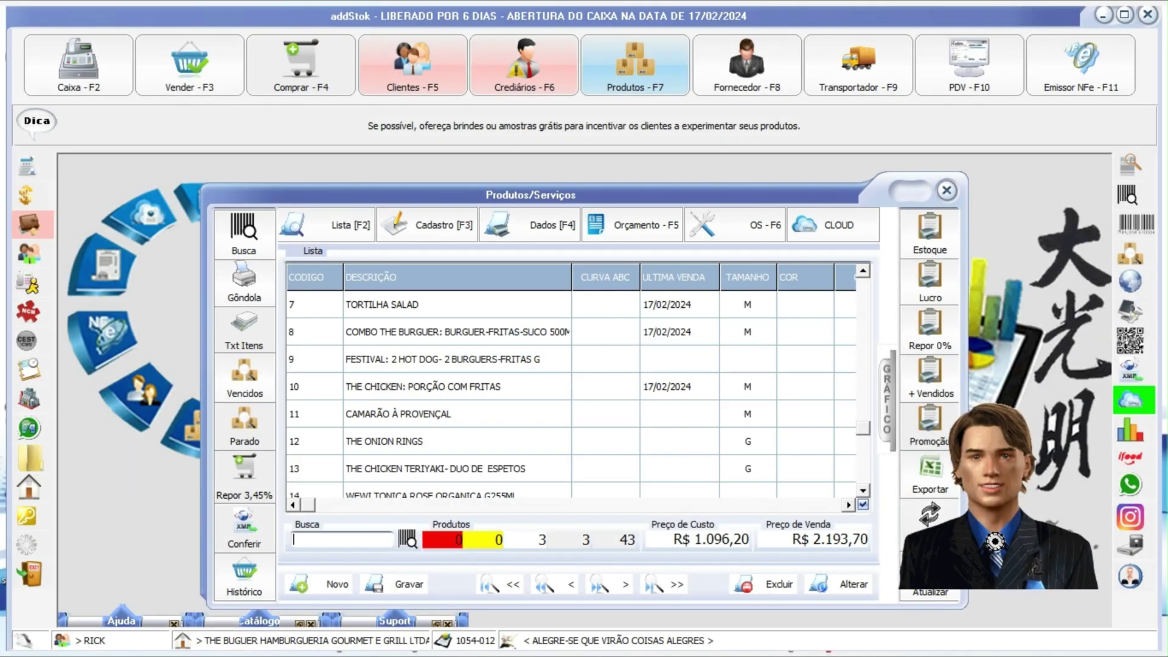
- Create another product record and give it the pale green bottle picture, WhatsApp Image 2024-02-17 at 16.02.50
click(338, 585)
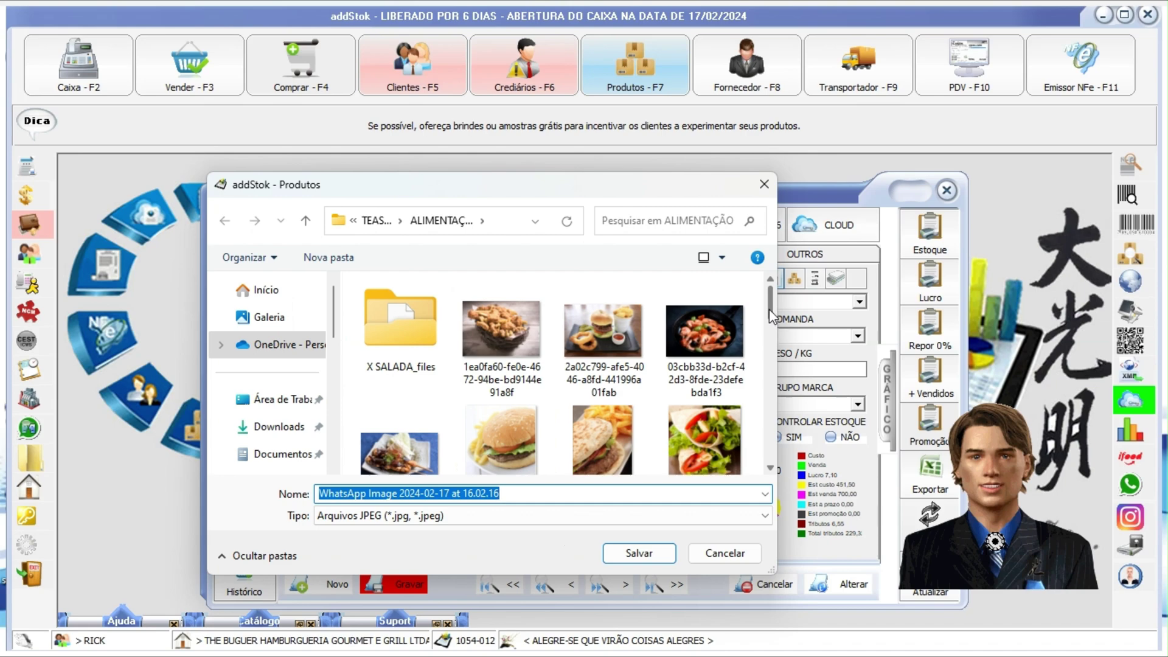
drag(769, 309, 768, 434)
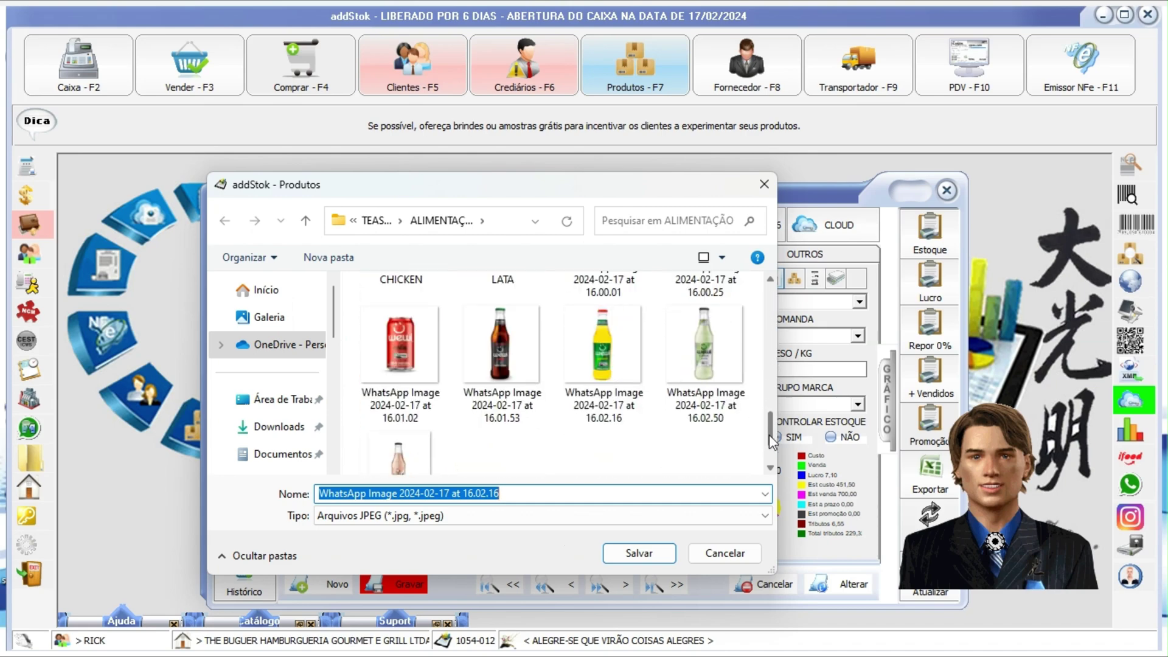
click(693, 398)
click(657, 553)
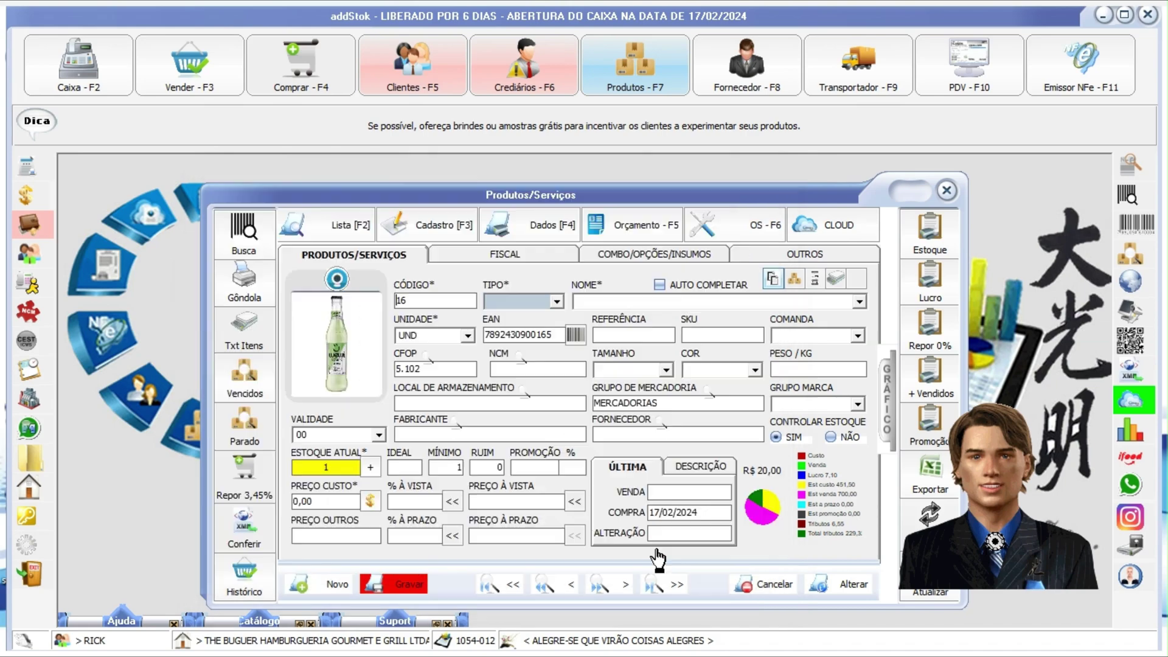
- Set the product type to PRODUTO/NFE and name the product WEWI LEMON SOUR ORGANICO G 255ML
click(556, 302)
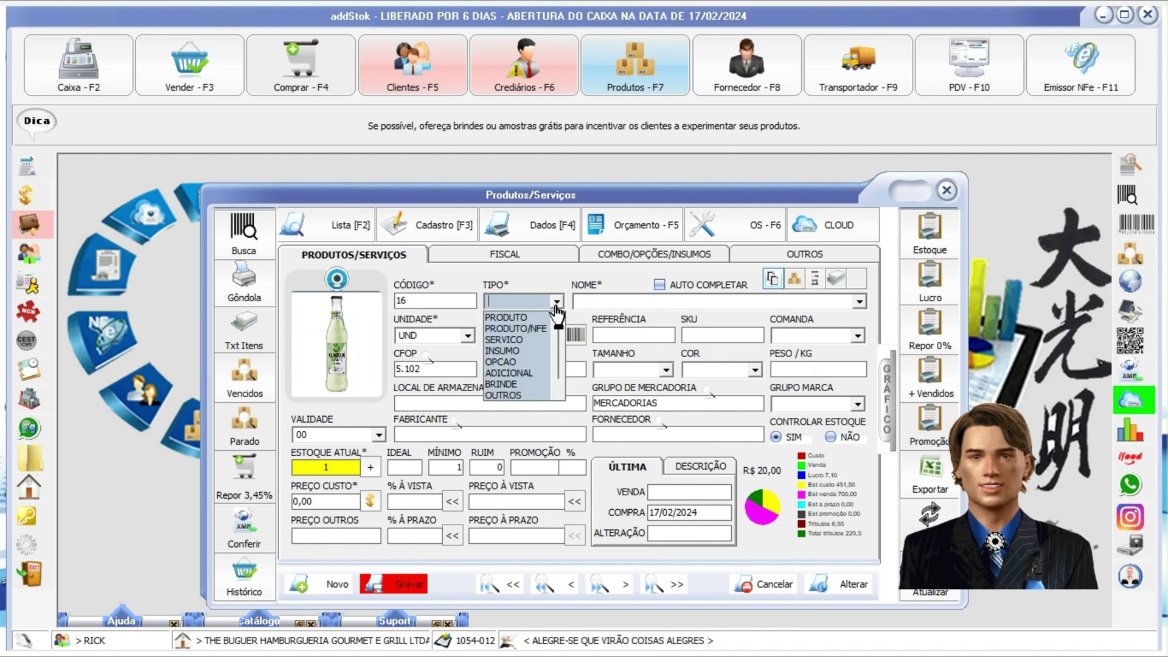
click(541, 328)
key(Escape)
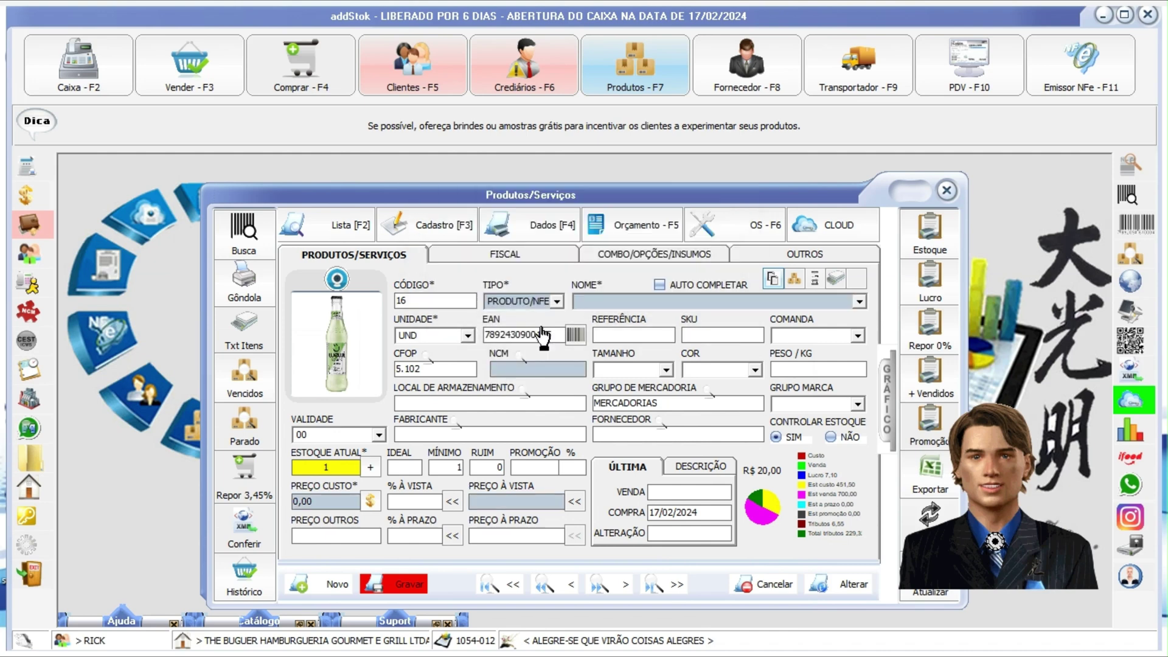
text(WEWI LEMON SOUR)
text(ORGANICO)
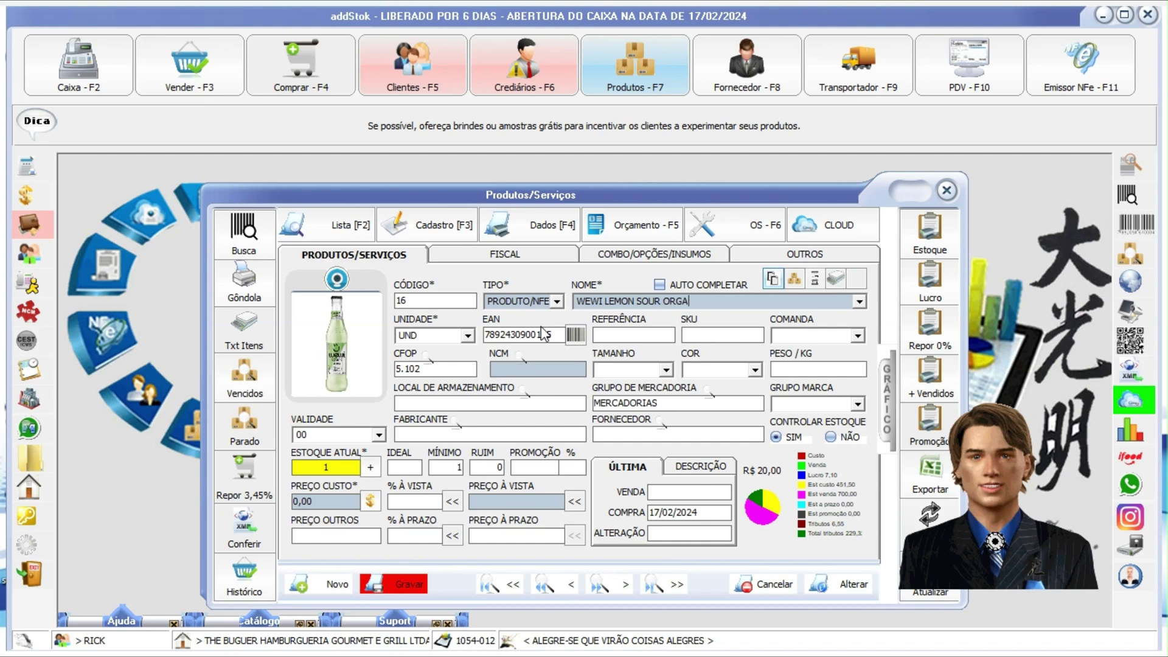
text( G 255ML)
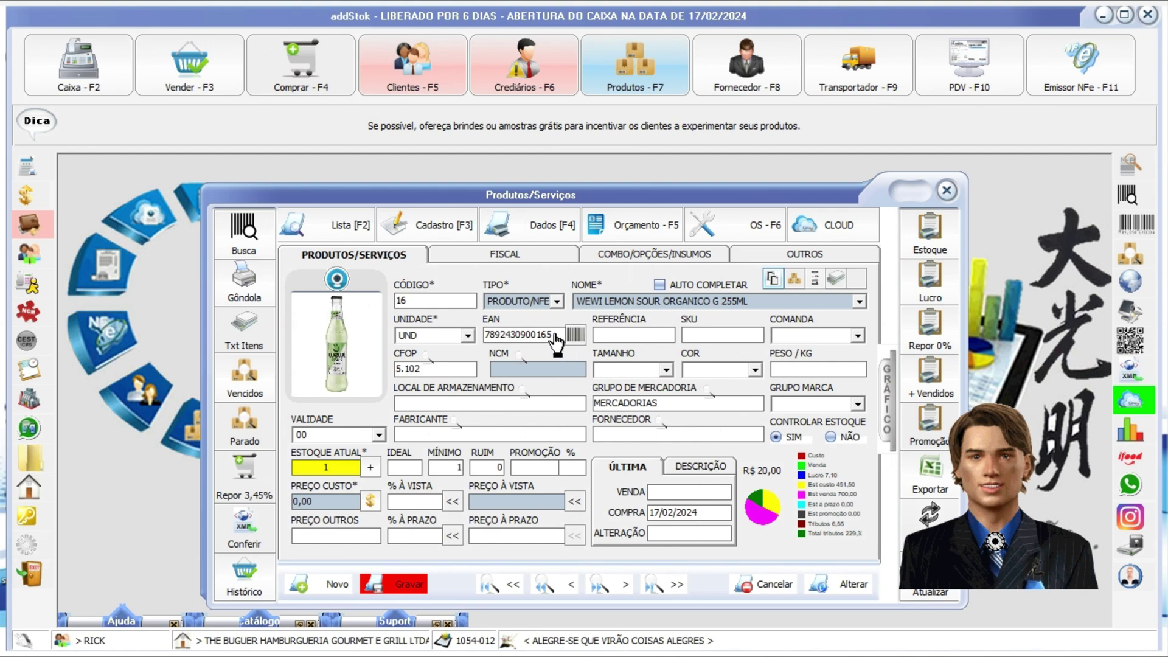
double_click(554, 336)
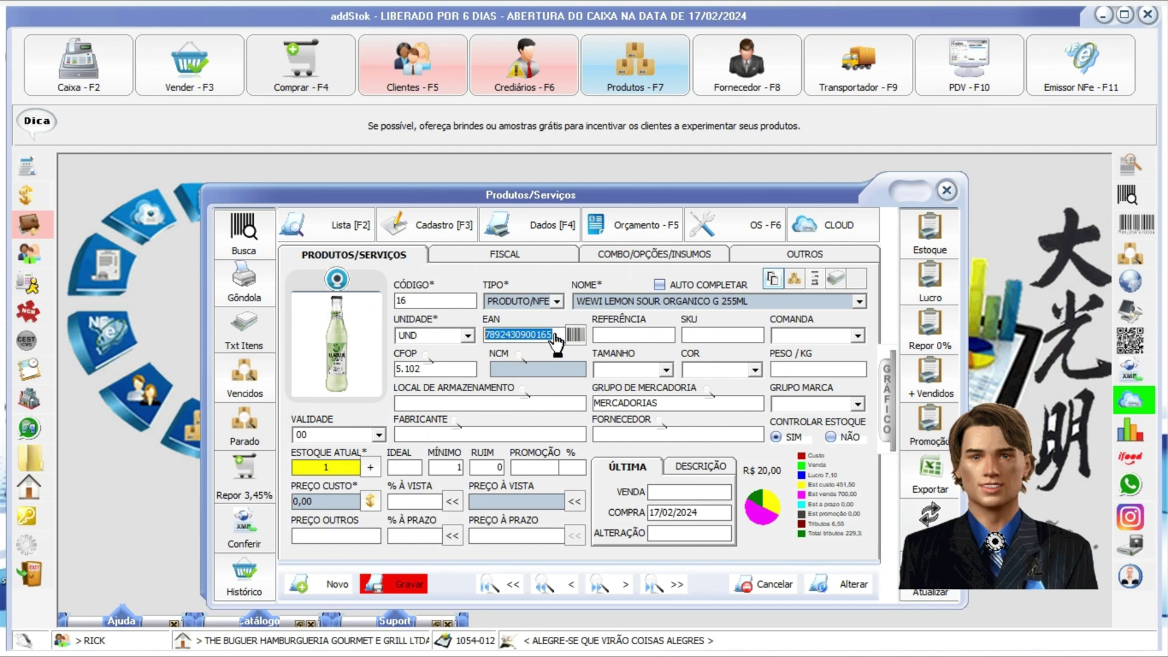
text(7898950338471)
click(511, 372)
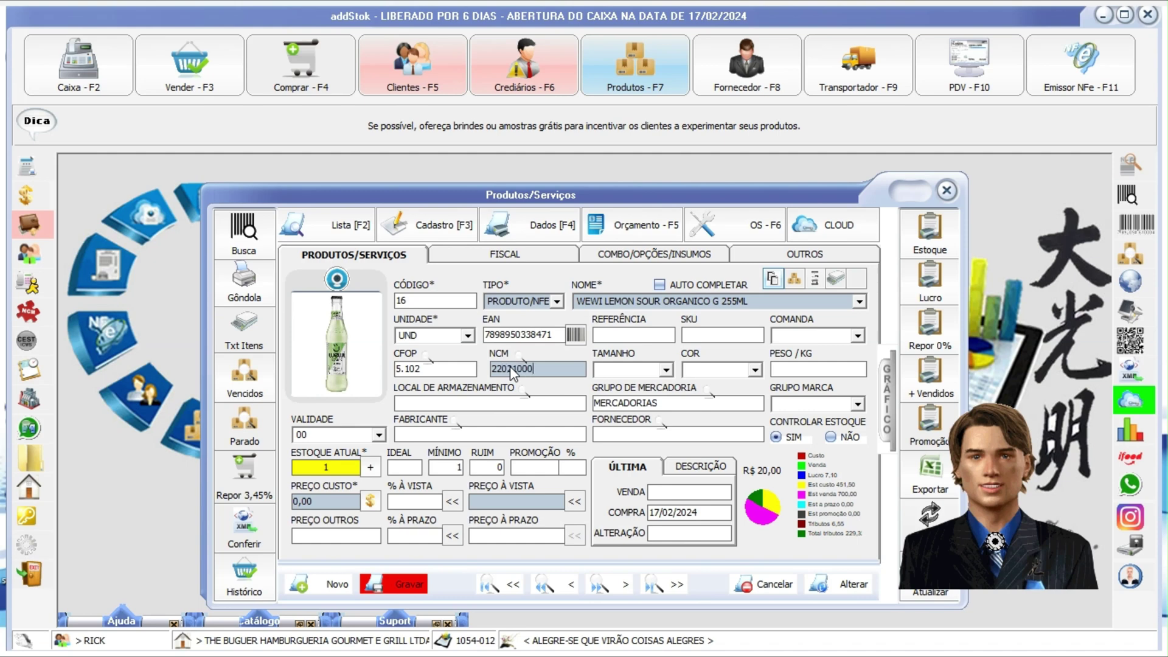
text(22021000)
- Set the lemon sour's cost price to R$ 12,90 and its cash-price markup to 55%
click(329, 502)
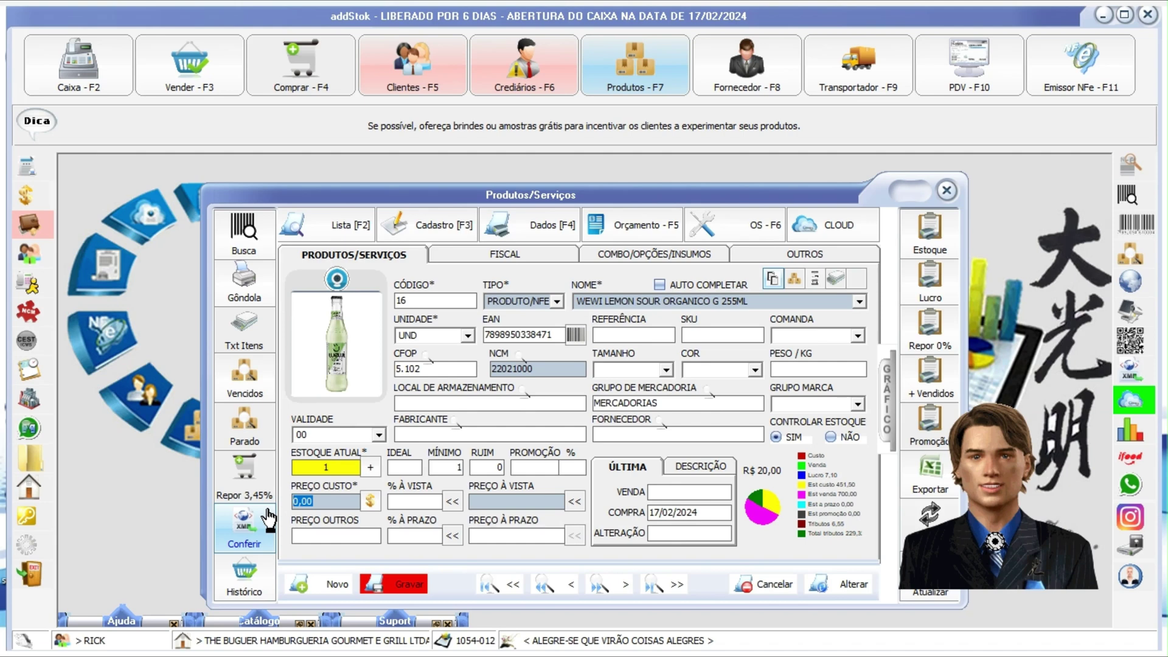
text(12,90)
click(414, 506)
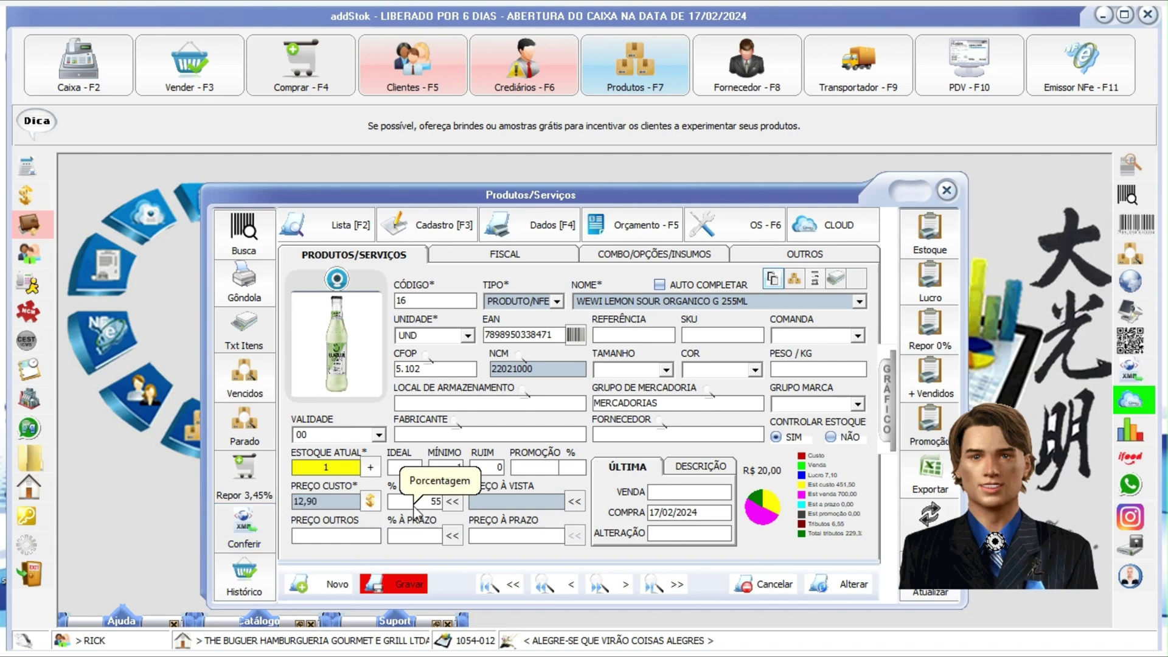
text(55)
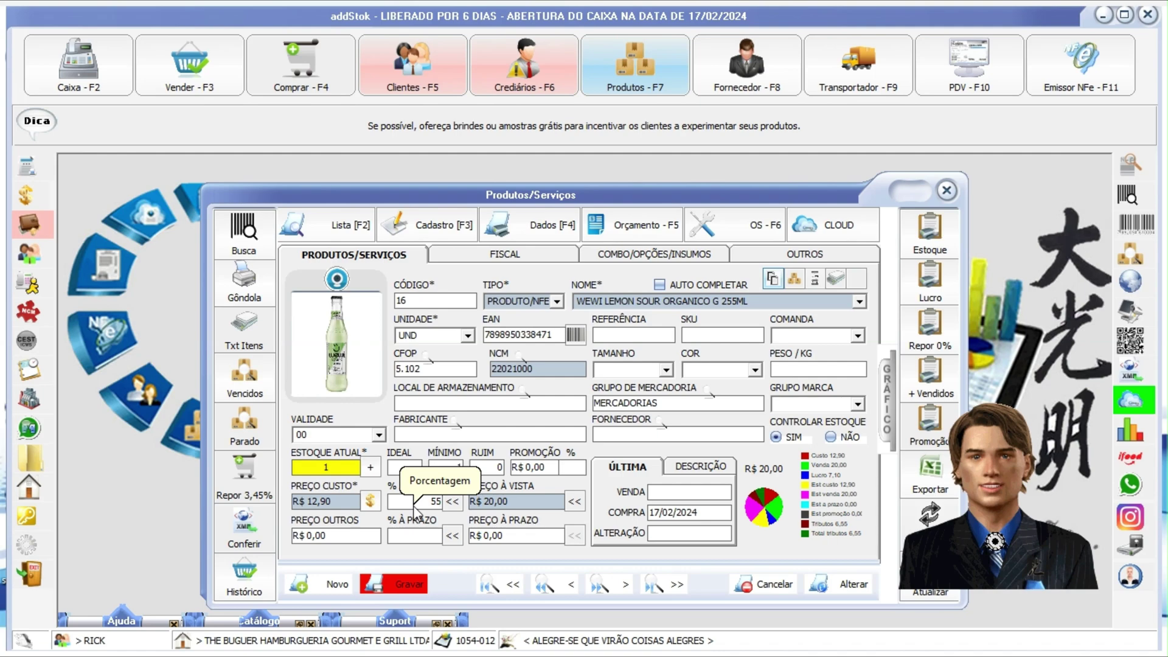
- Set the lemon sour's current stock to 35 and save the product record
click(341, 468)
text(35)
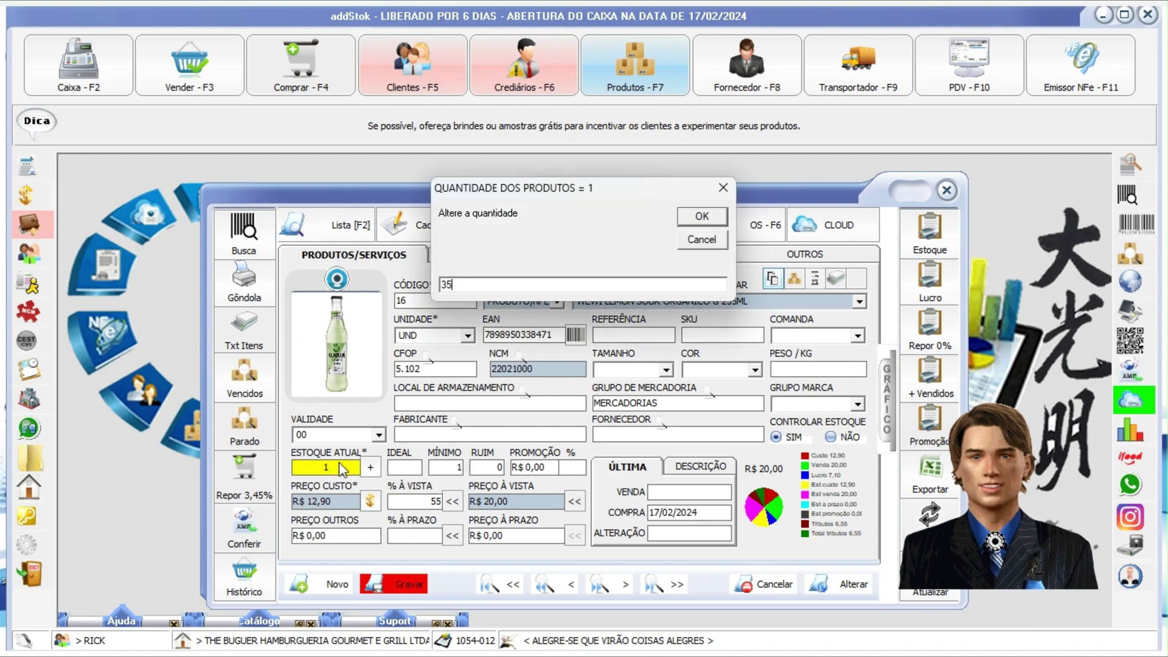
key(Return)
click(406, 585)
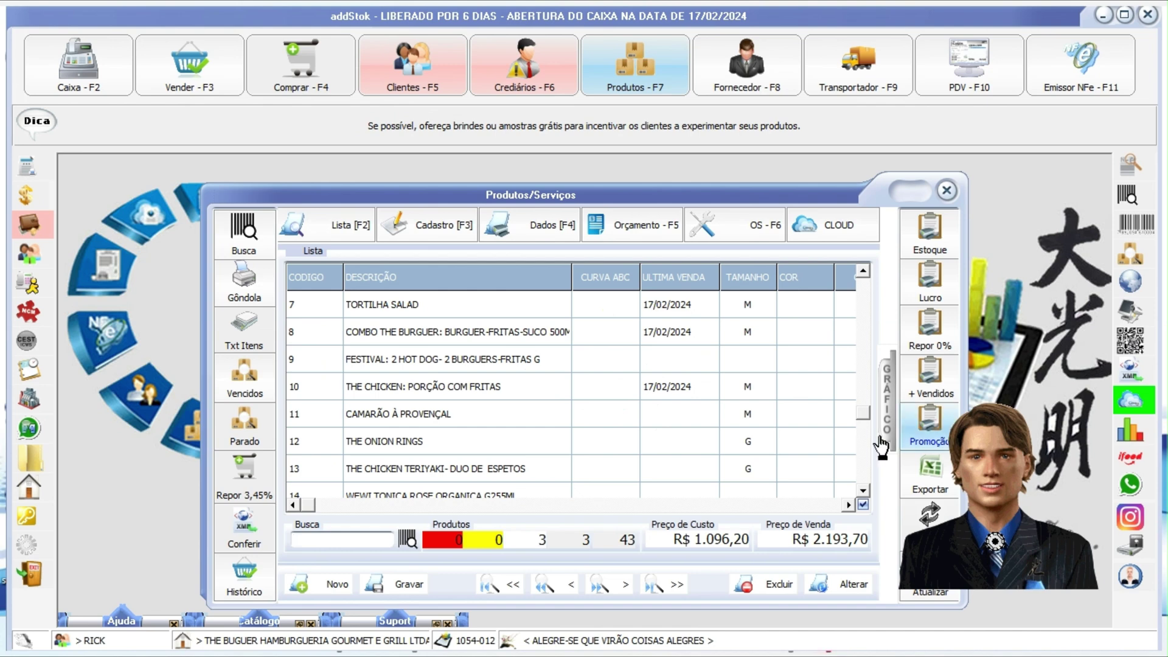
drag(862, 419, 863, 491)
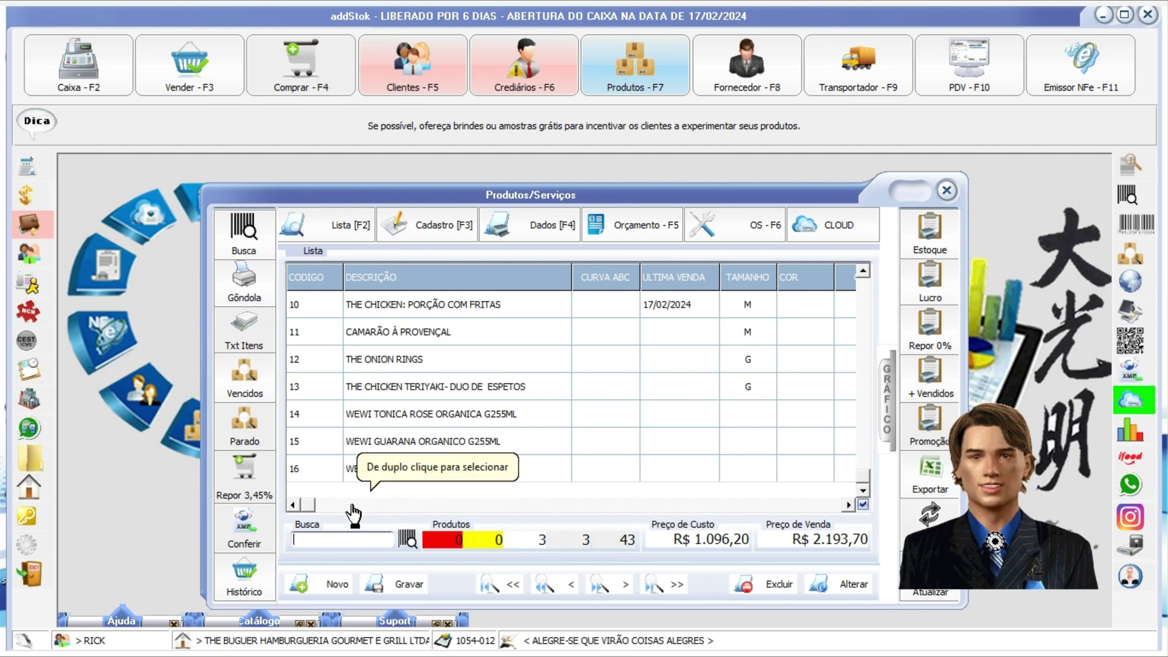
- Create a new product record and give it the dark cola bottle picture, WhatsApp Image 2024-02-17 at 16.01.53
click(310, 584)
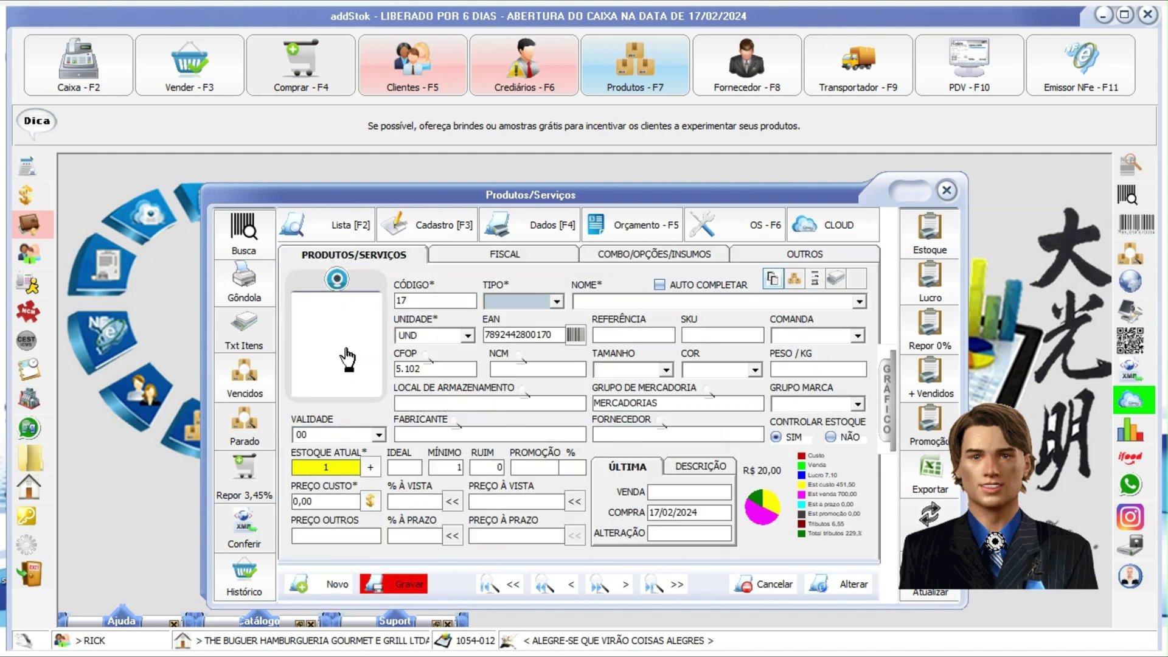
click(347, 359)
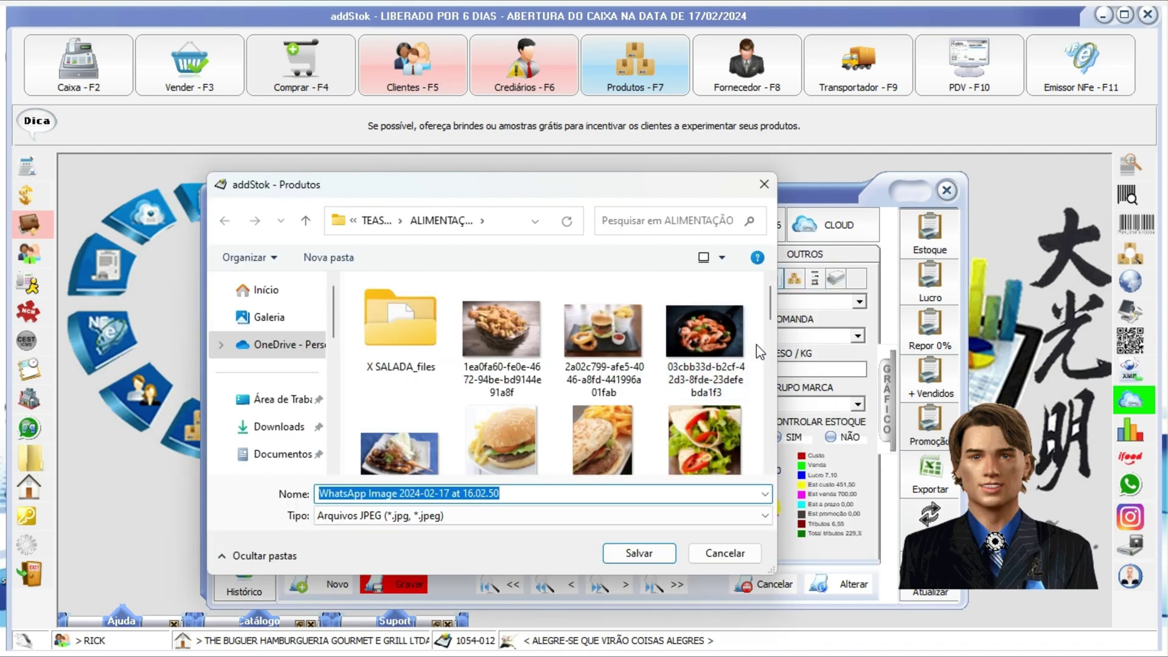
drag(773, 321, 765, 422)
click(512, 439)
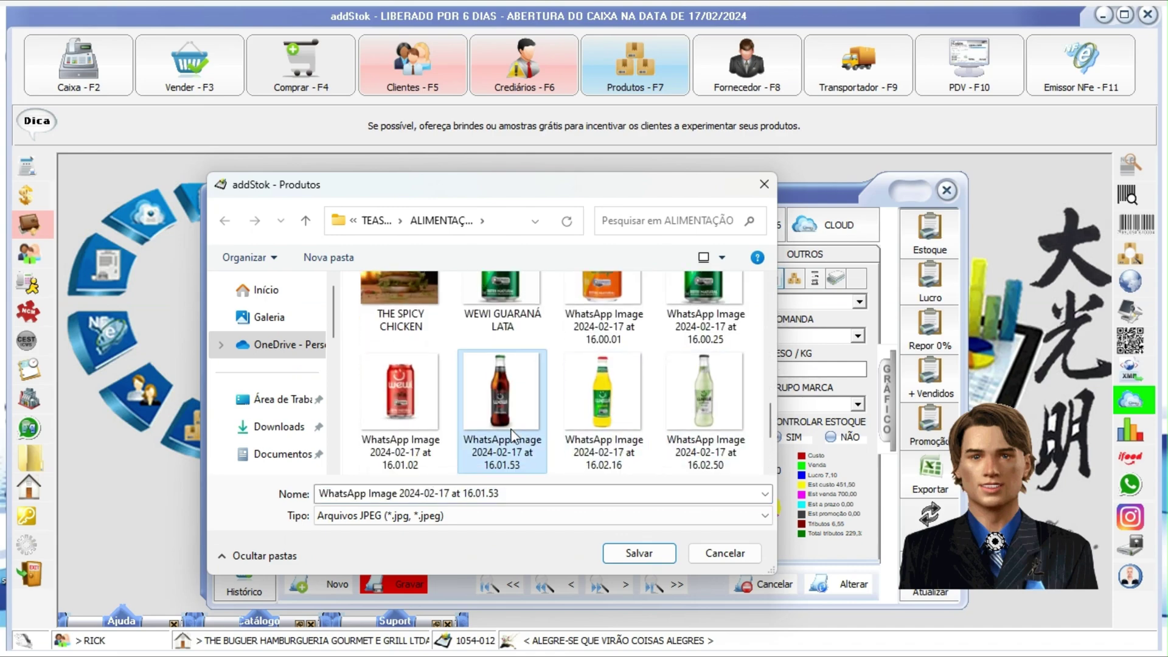
click(630, 552)
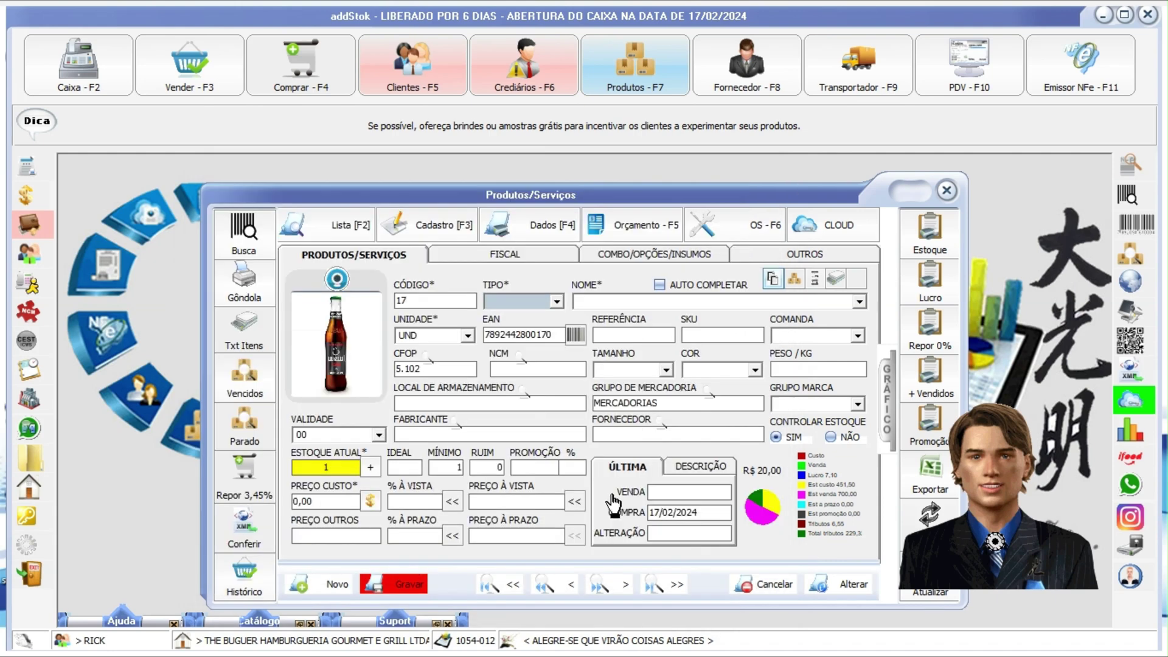
- Set the product type to PRODUTO/NFE, skipping the NFe access key, and name the product WEWI COLA ORGANICO G255ML
click(556, 301)
click(541, 329)
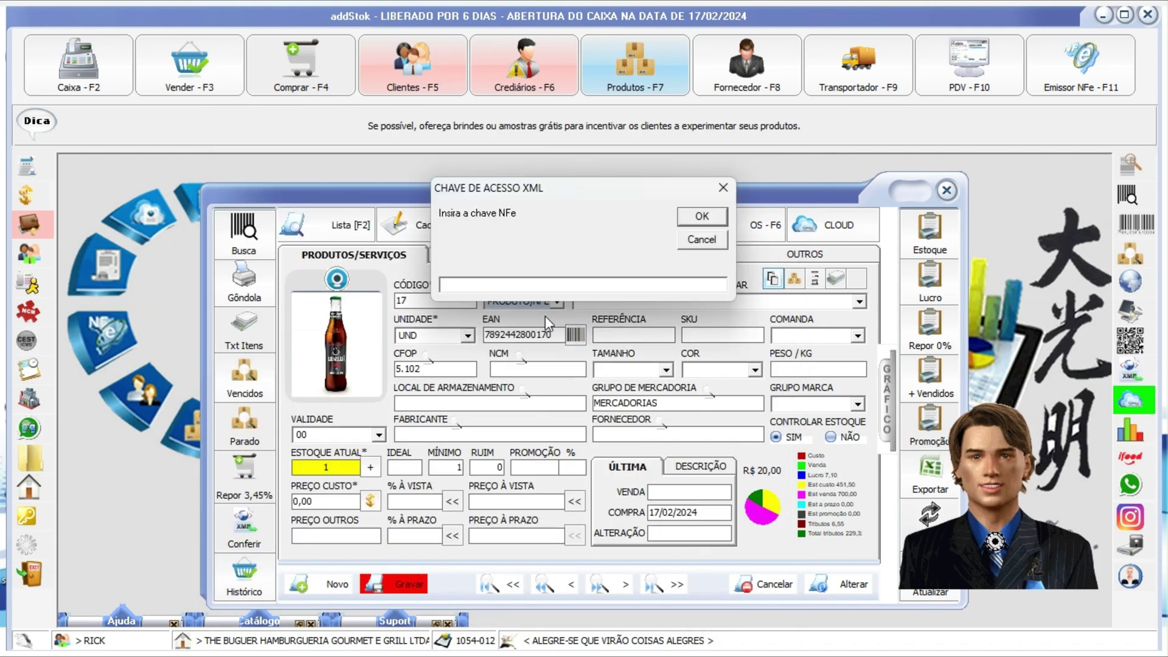
key(Escape)
text(70)
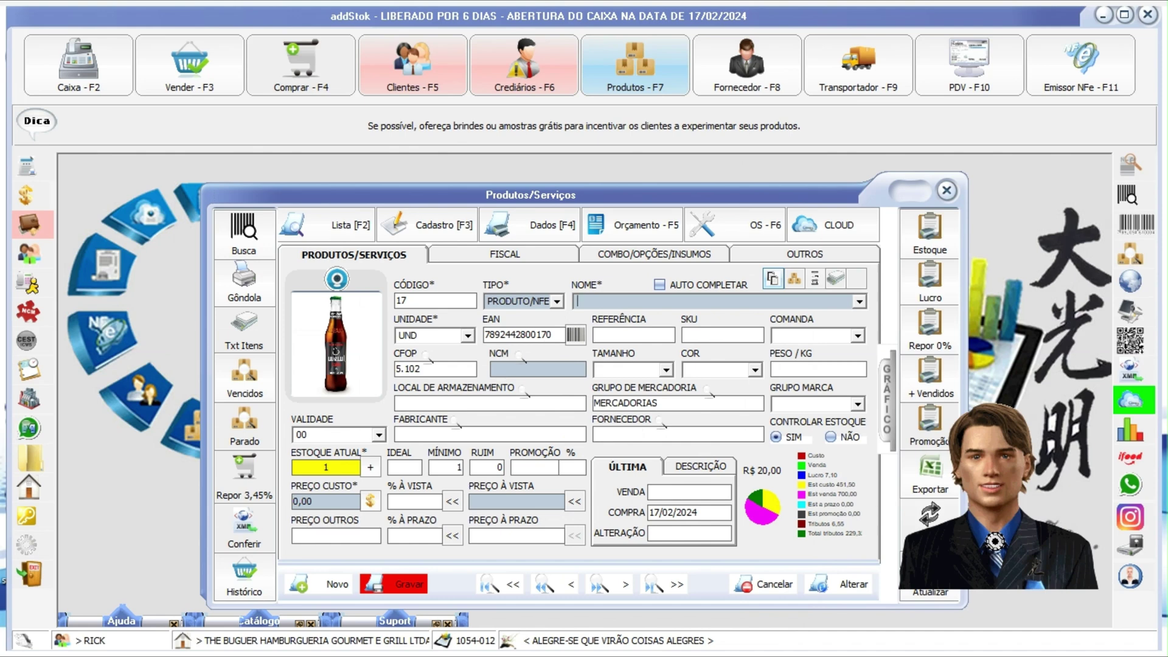
text(WEWI COLA ORGANICO G255ML)
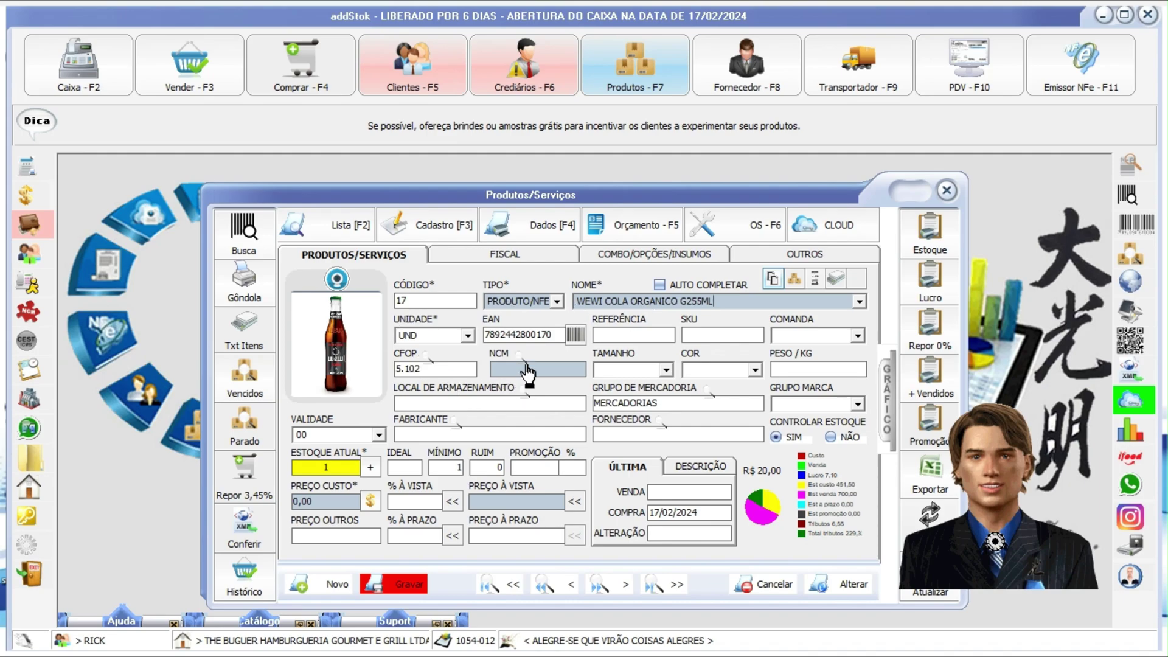
drag(555, 335, 484, 342)
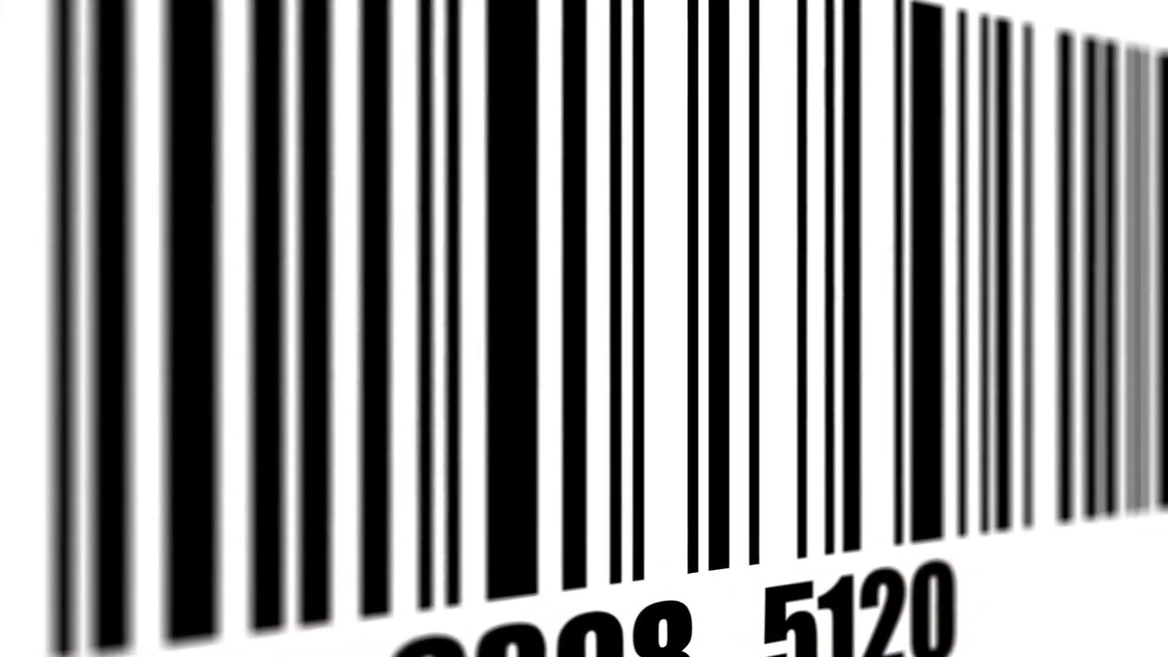
key(BackSpace)
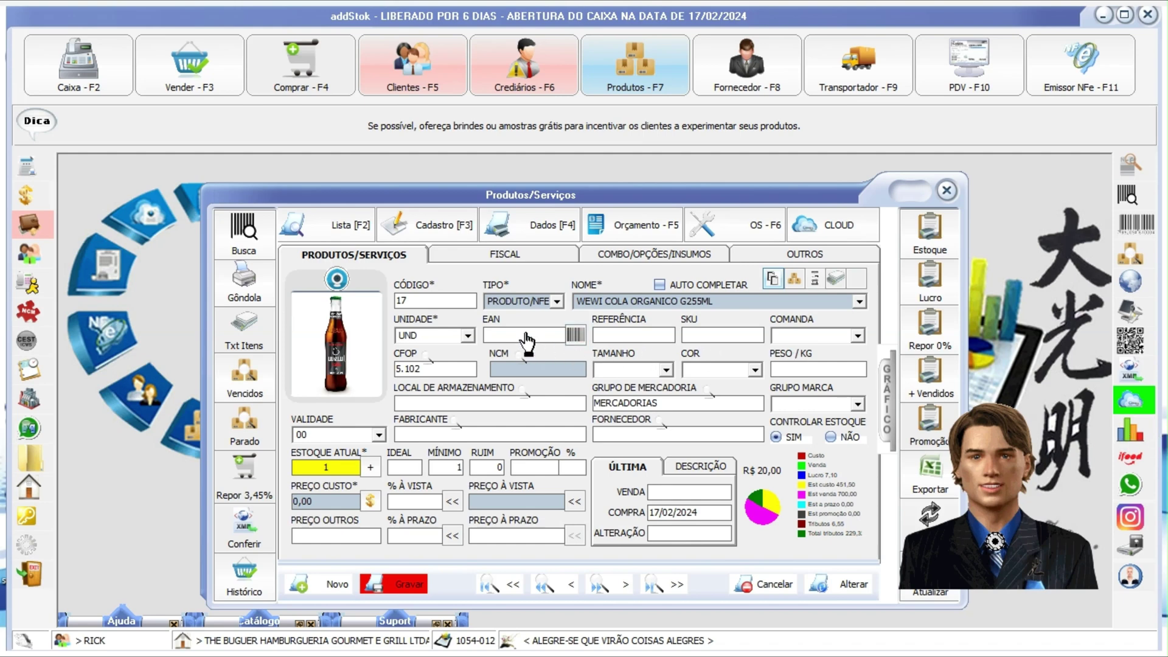
text(7898950338433)
key(Return)
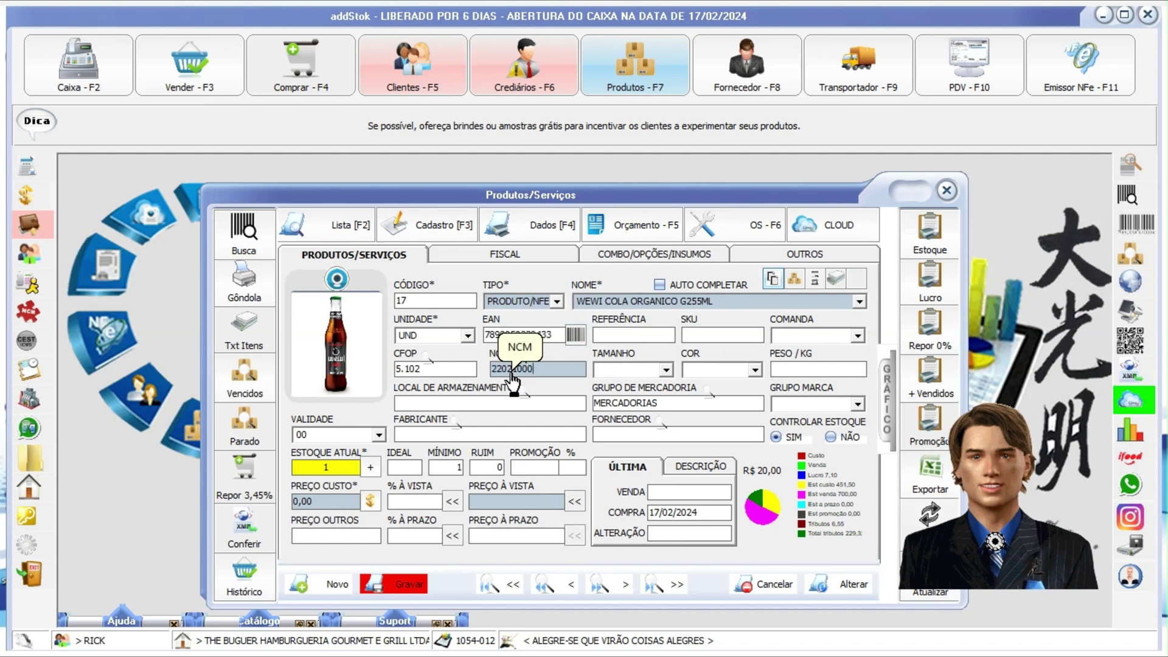
- Set the cola product's current stock to 35
click(340, 473)
text(35)
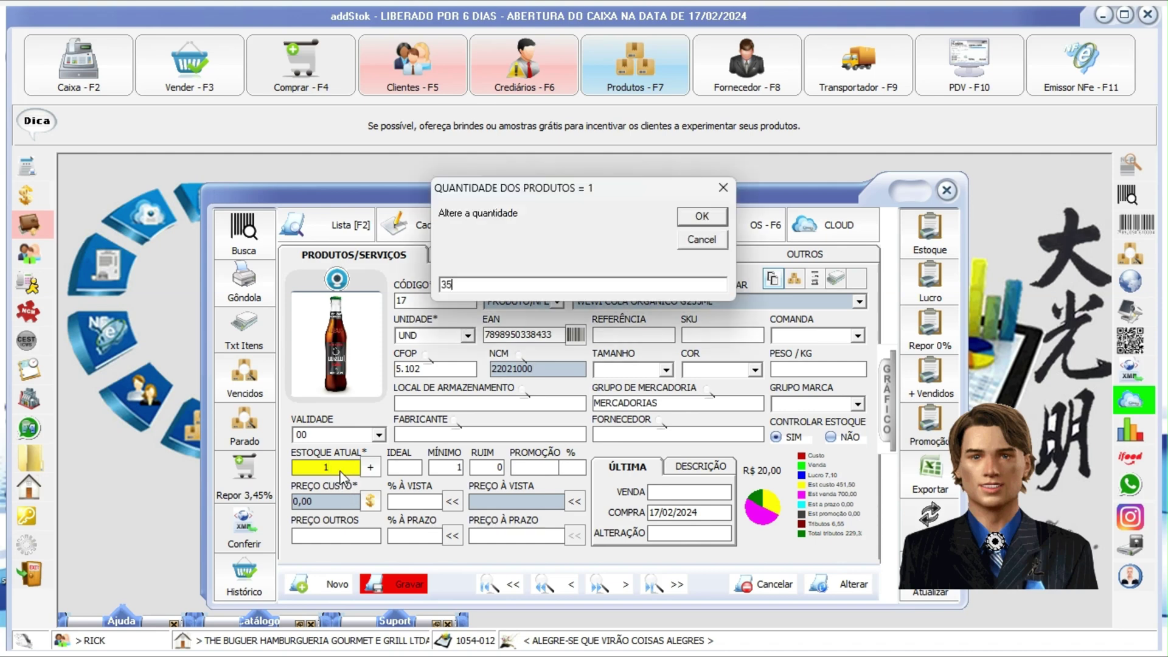
key(Return)
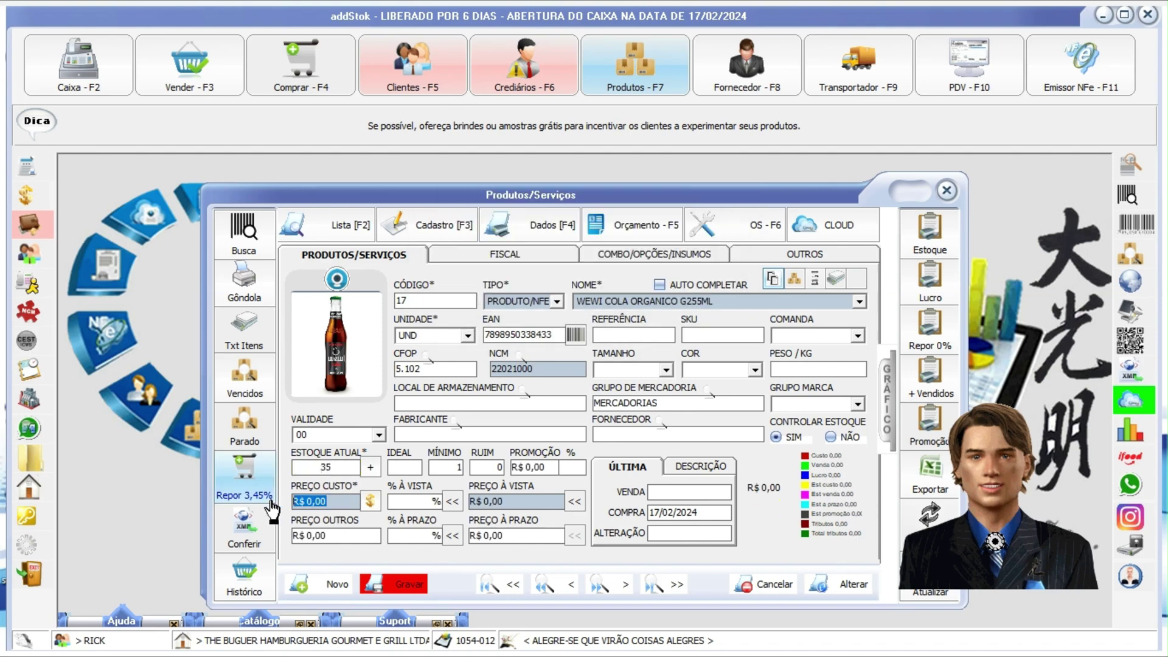
- Price the cola with a cost of R$ 12,90 and a 55% cash-price markup, and save the record
text(12,90)
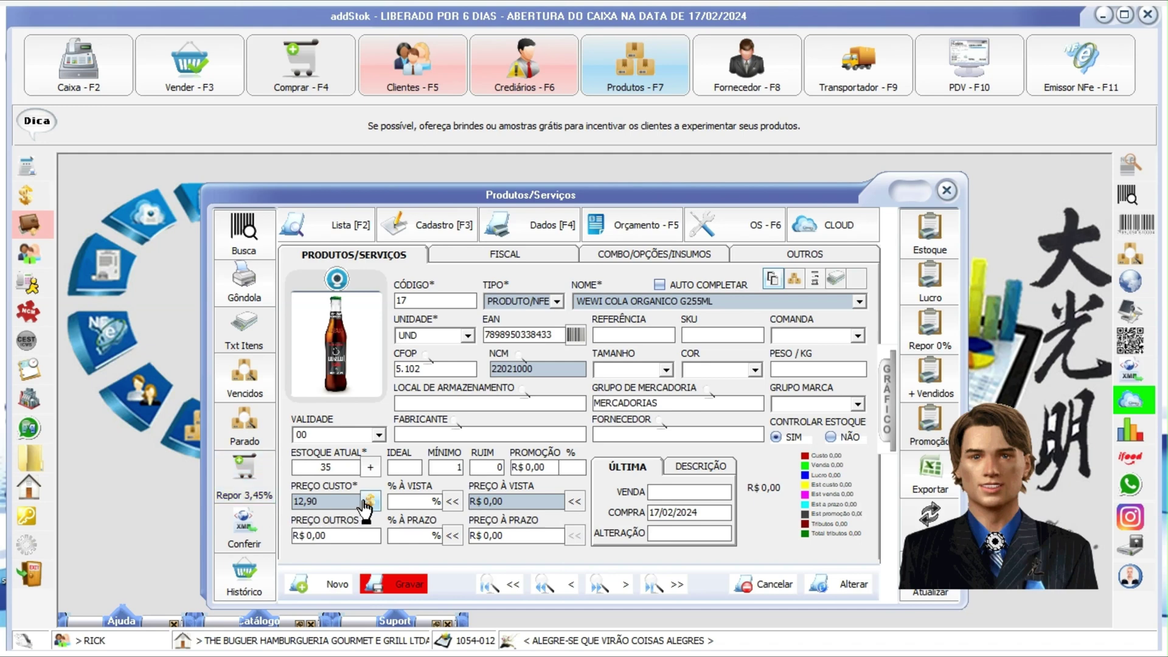
click(425, 505)
text(55)
click(453, 502)
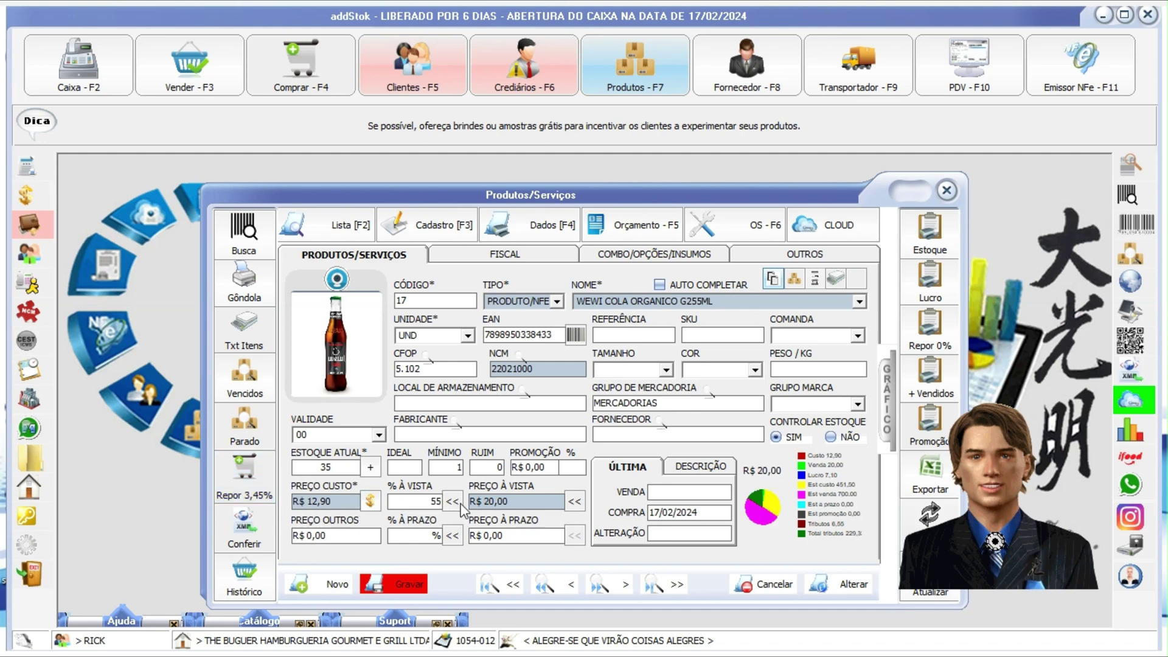
click(409, 585)
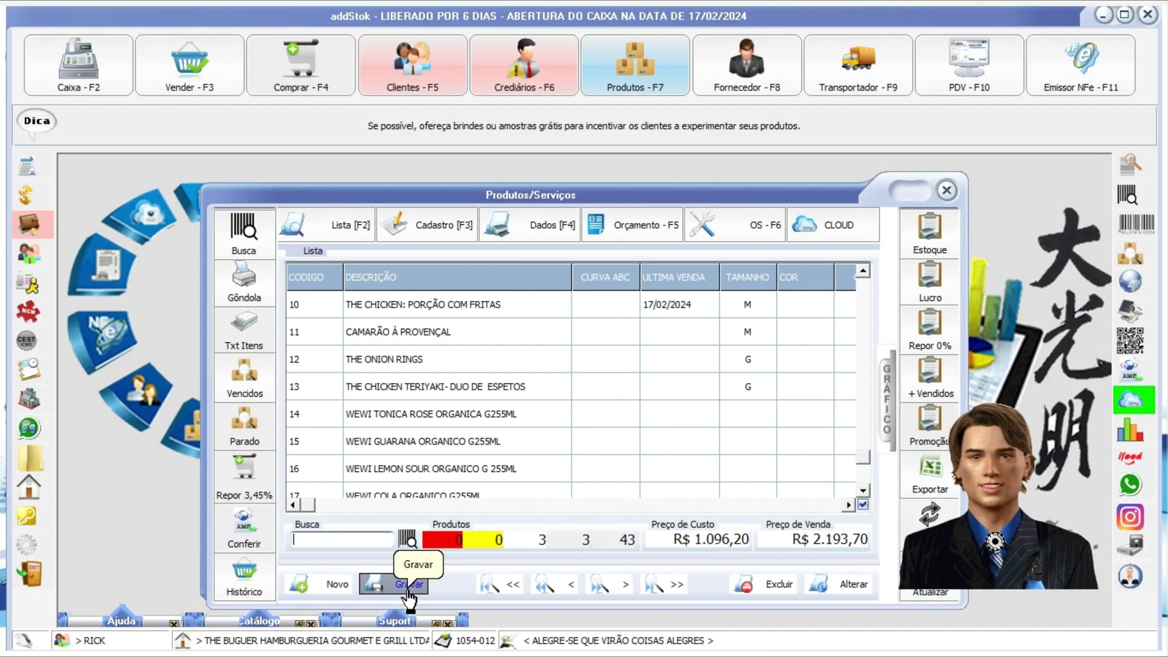
- Create another product record of type PRODUTO/NFE with the green can picture, WhatsApp Image 2024-02-17 at 16.00.25
click(332, 585)
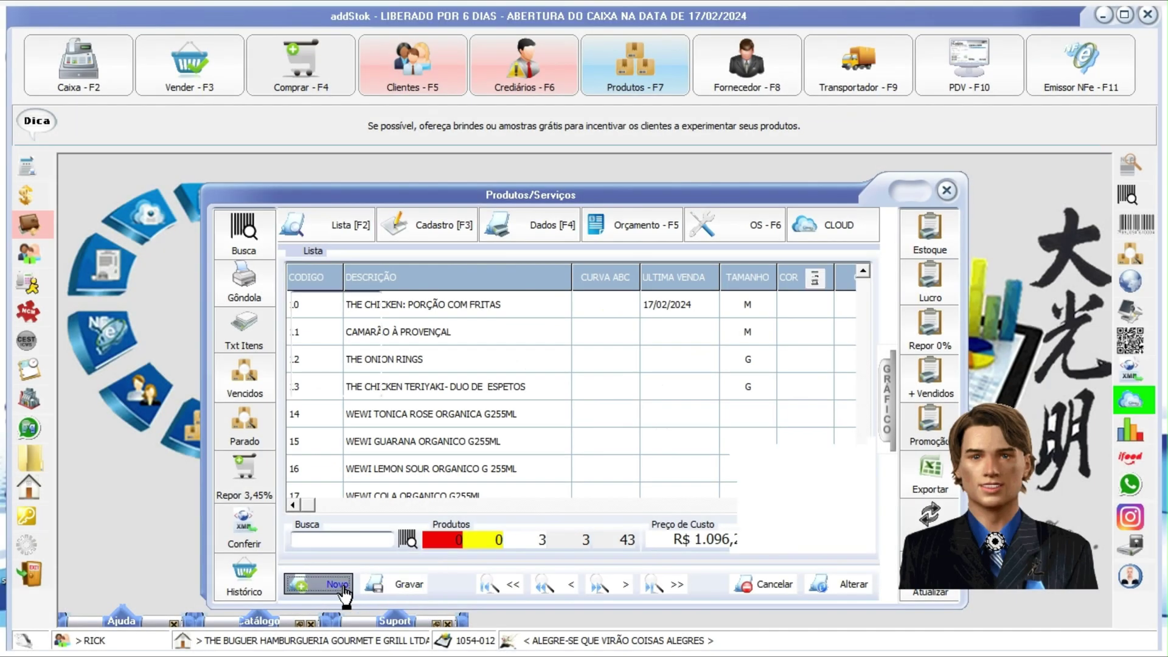
click(557, 302)
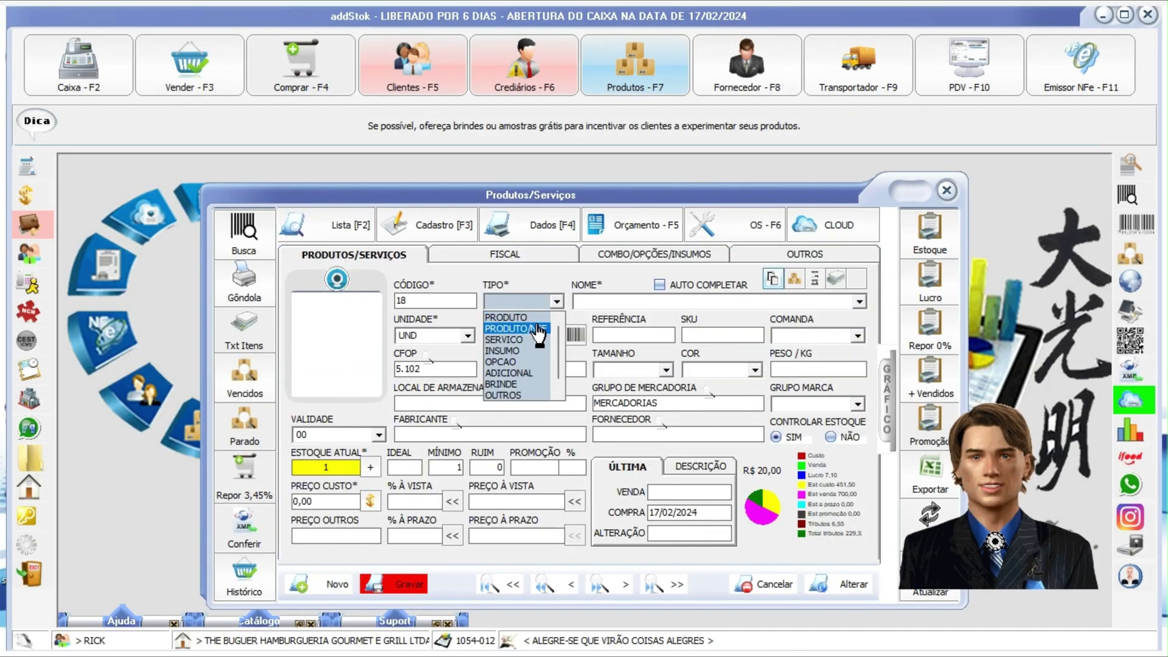
click(537, 328)
key(Return)
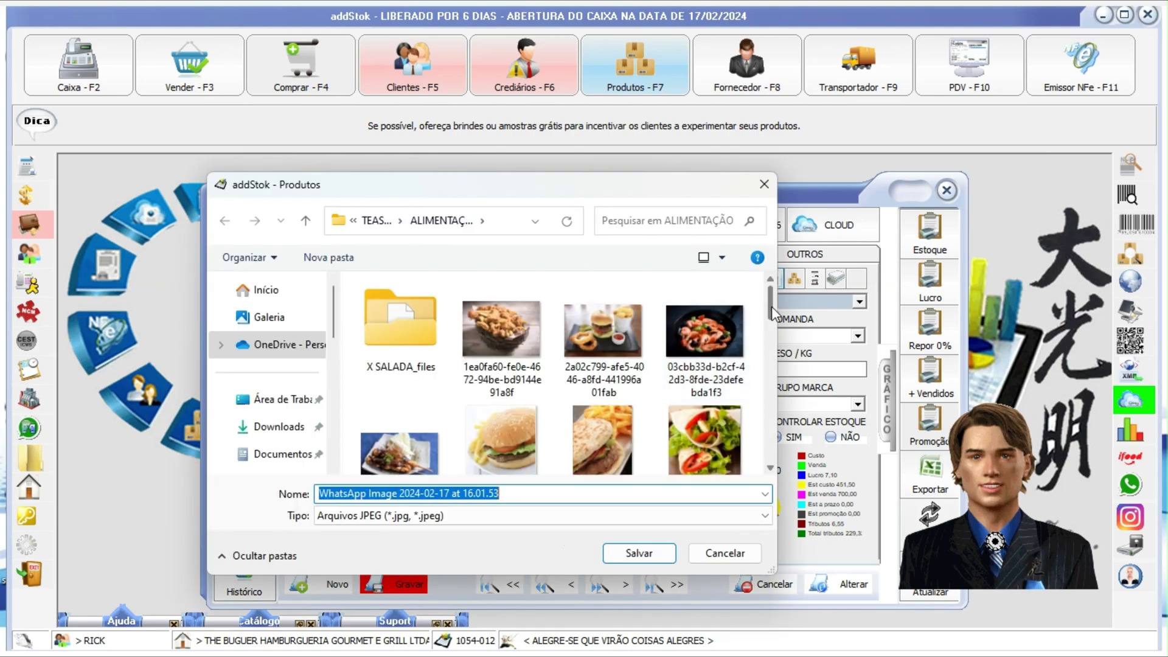
drag(771, 305, 767, 418)
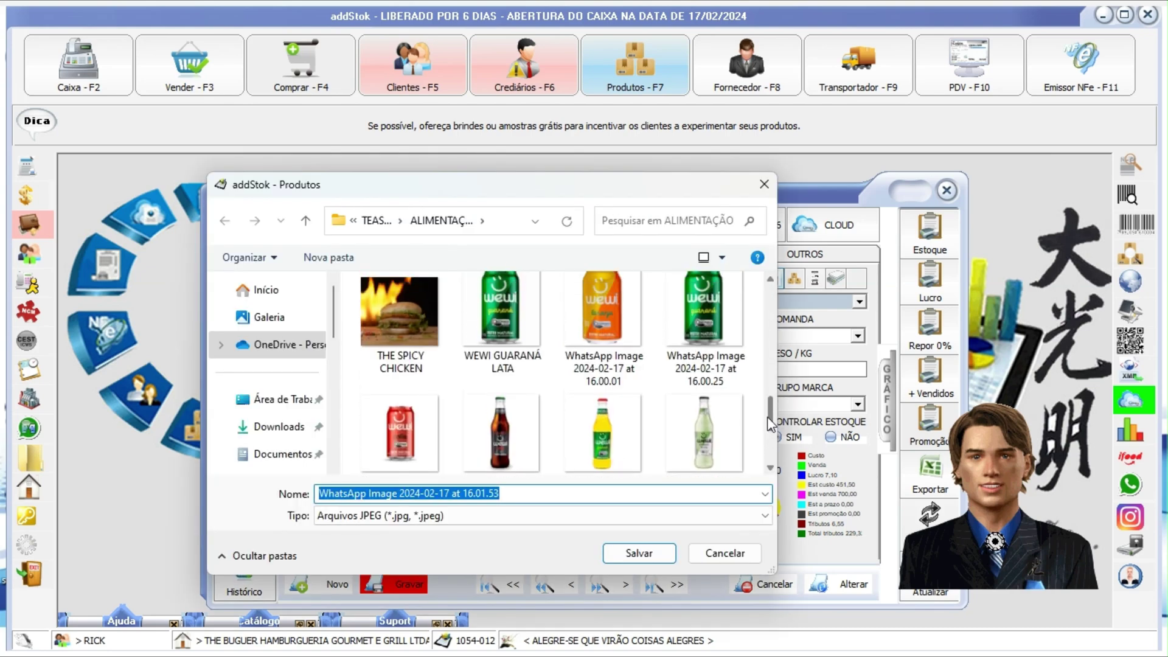
click(707, 326)
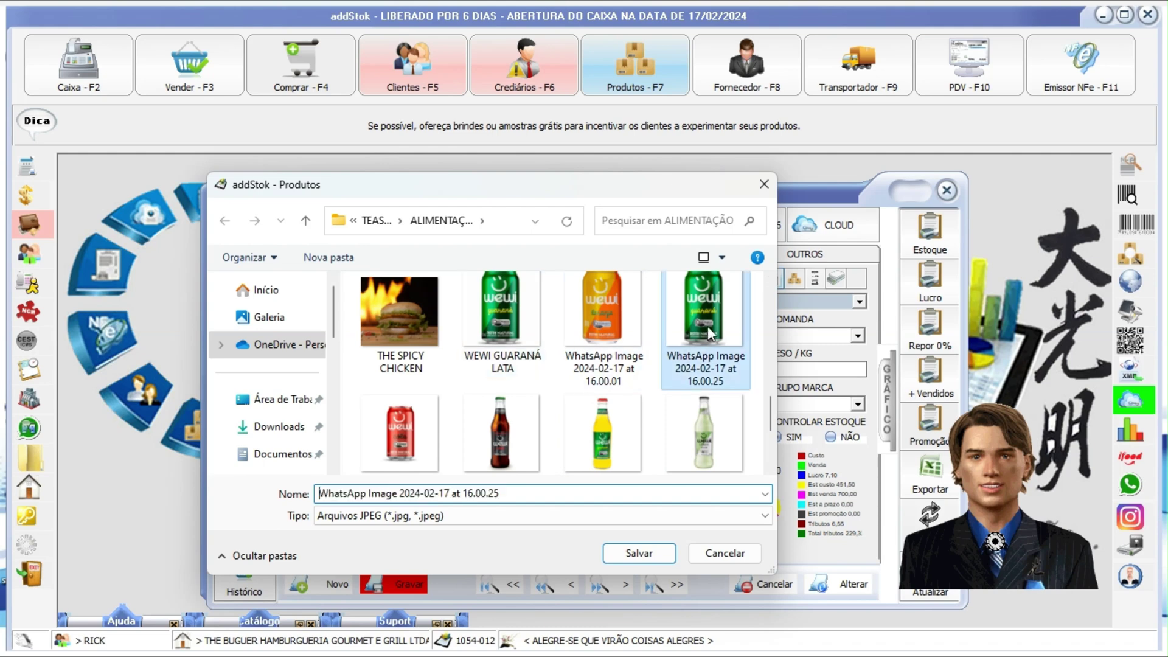
click(647, 553)
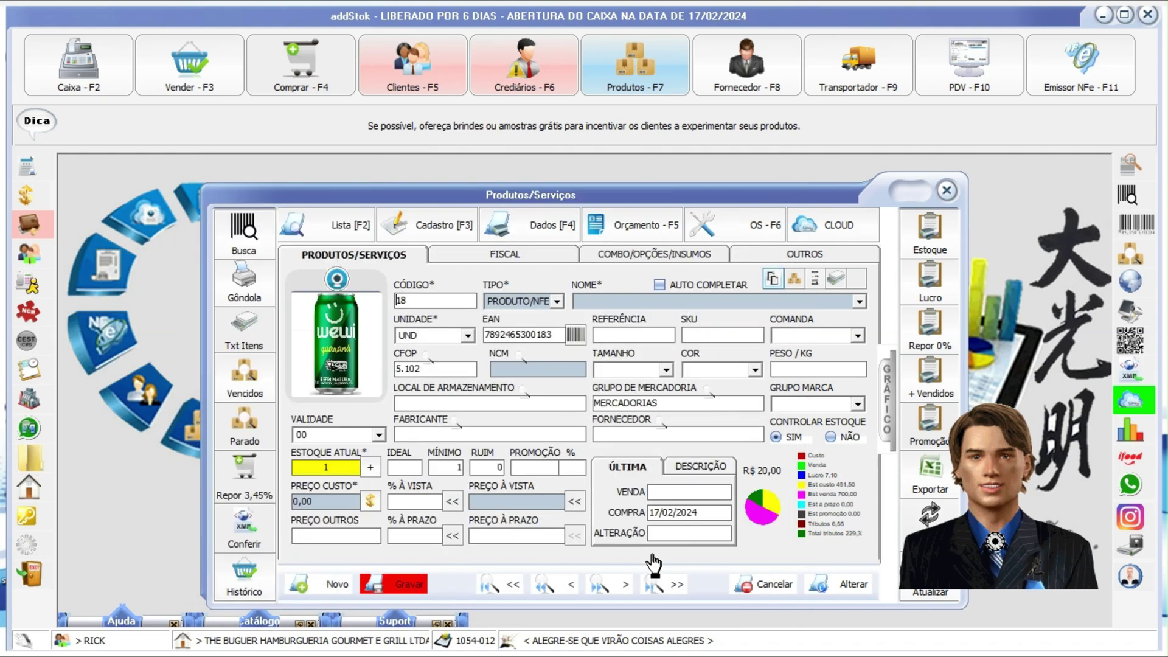
click(624, 302)
text(WEWI GUARANA LATA 350ML)
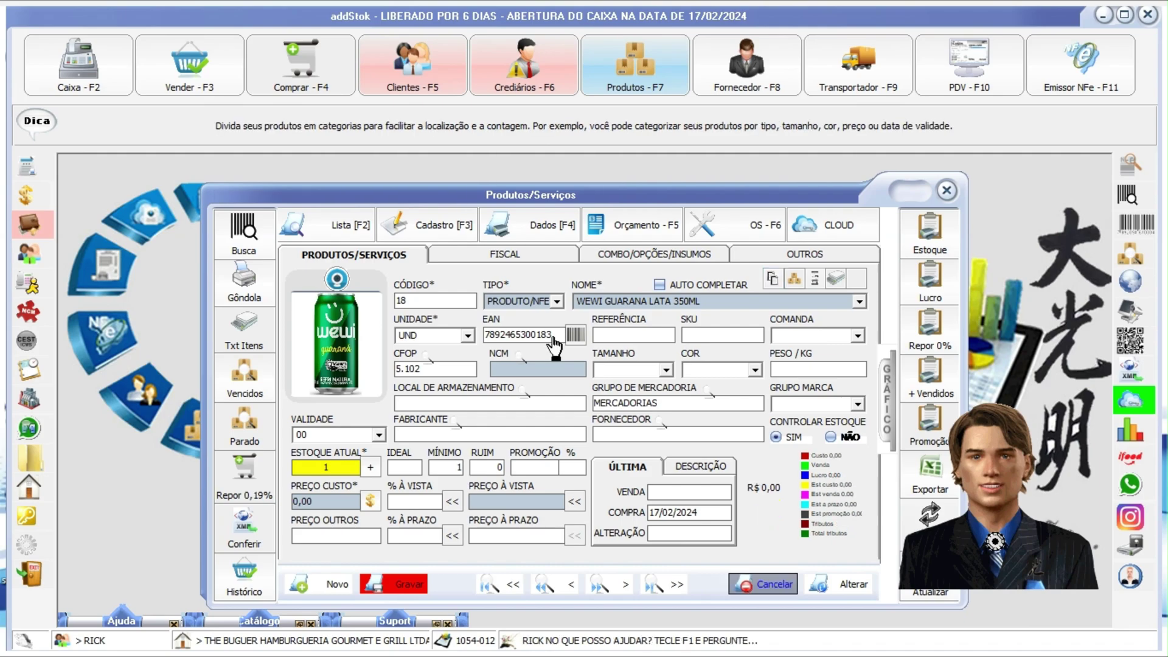
drag(559, 336, 484, 341)
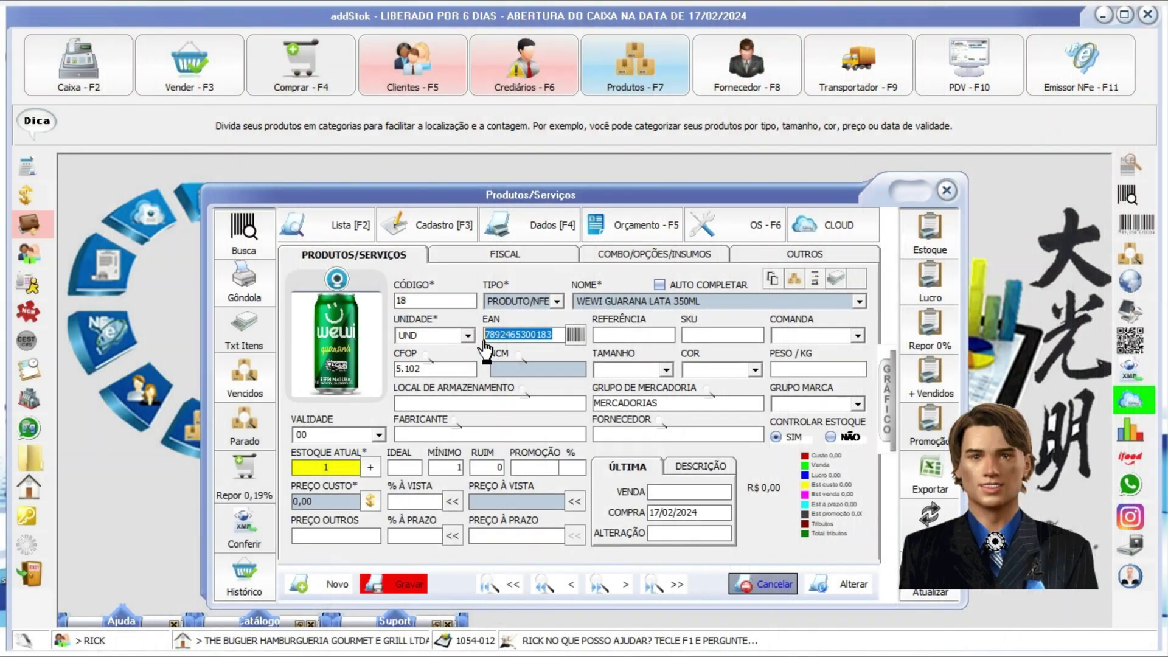
text(7898950338020)
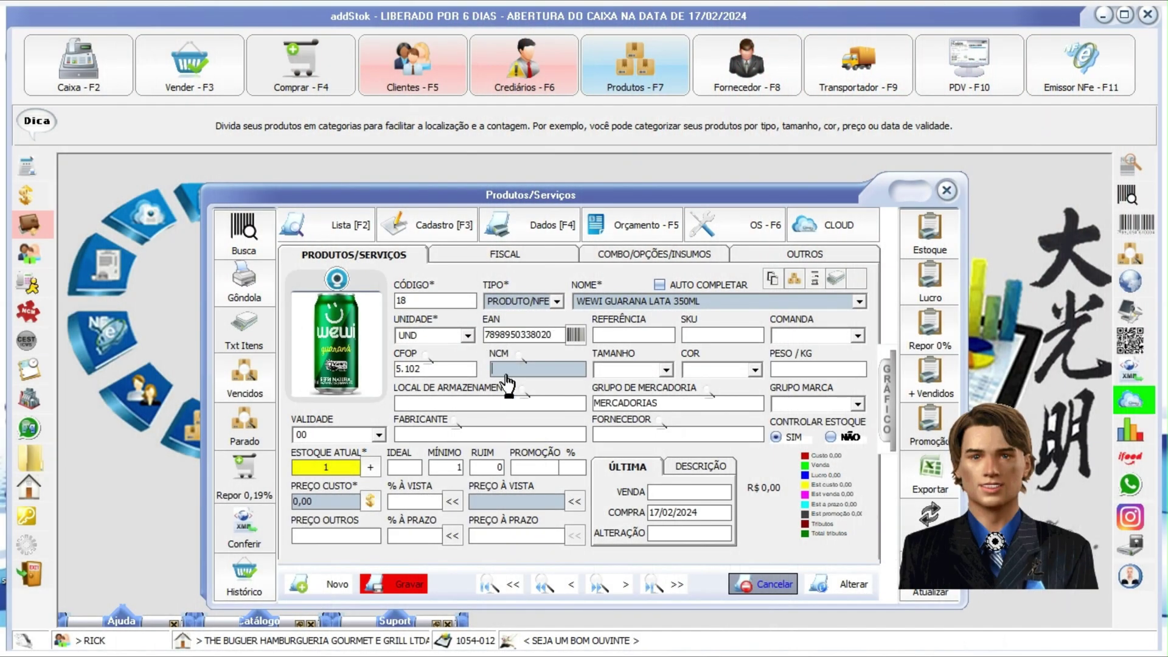
- Set the guarana can's NCM to 22021000 and its current stock to 50
text(220)
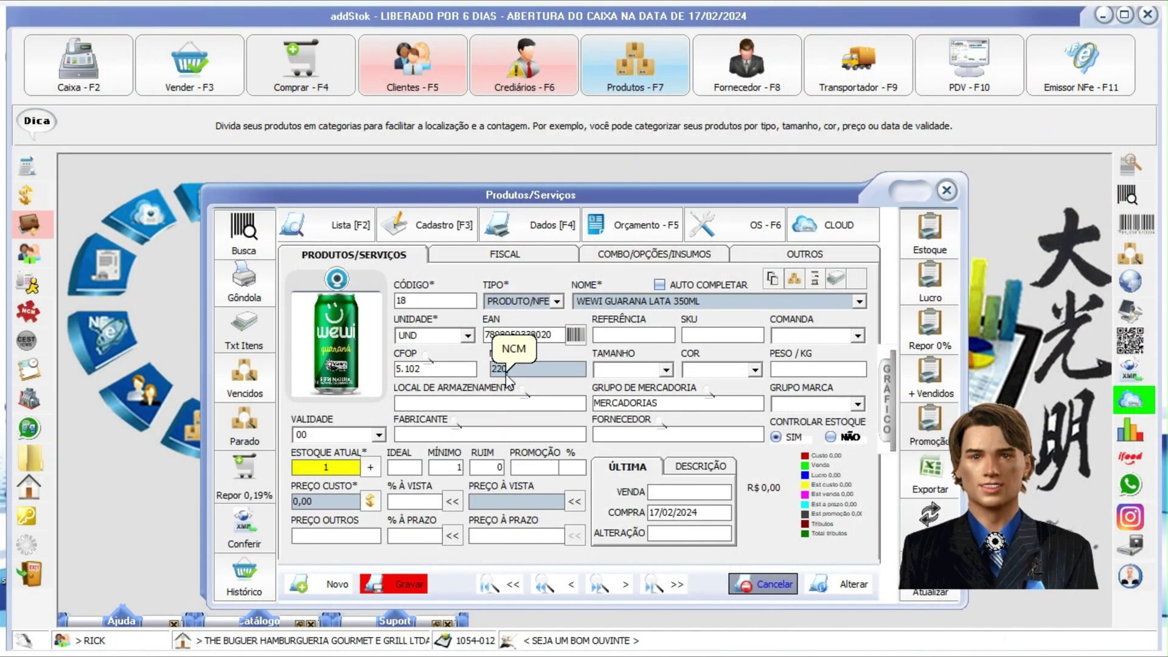
text(2.10000)
click(340, 472)
text(50)
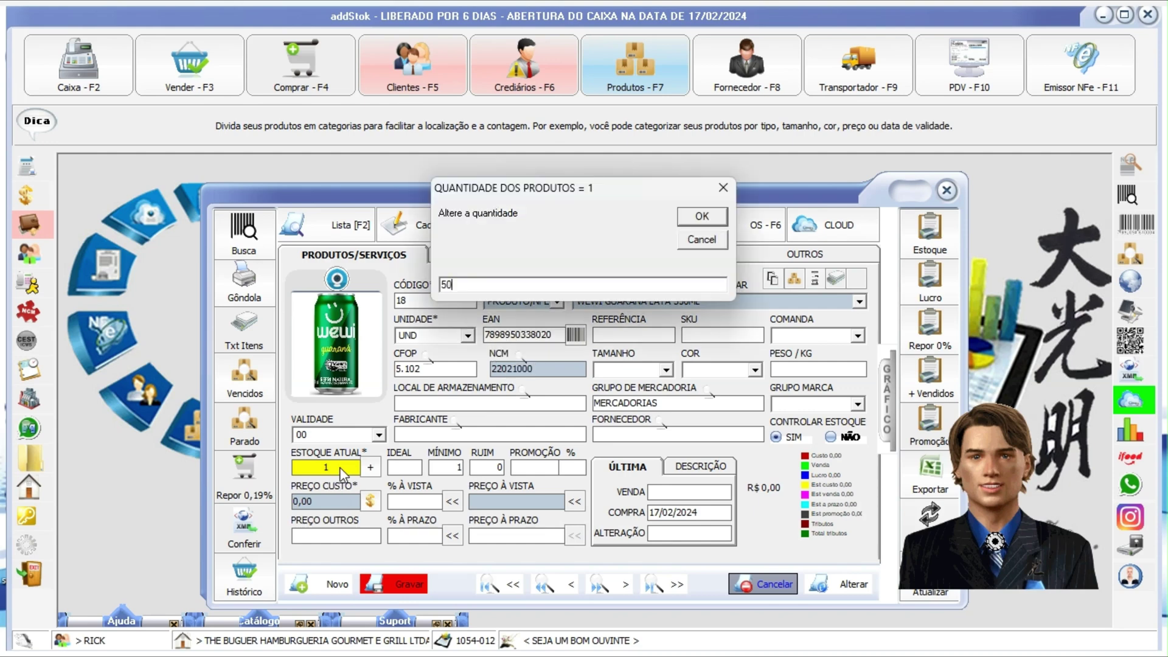
key(Return)
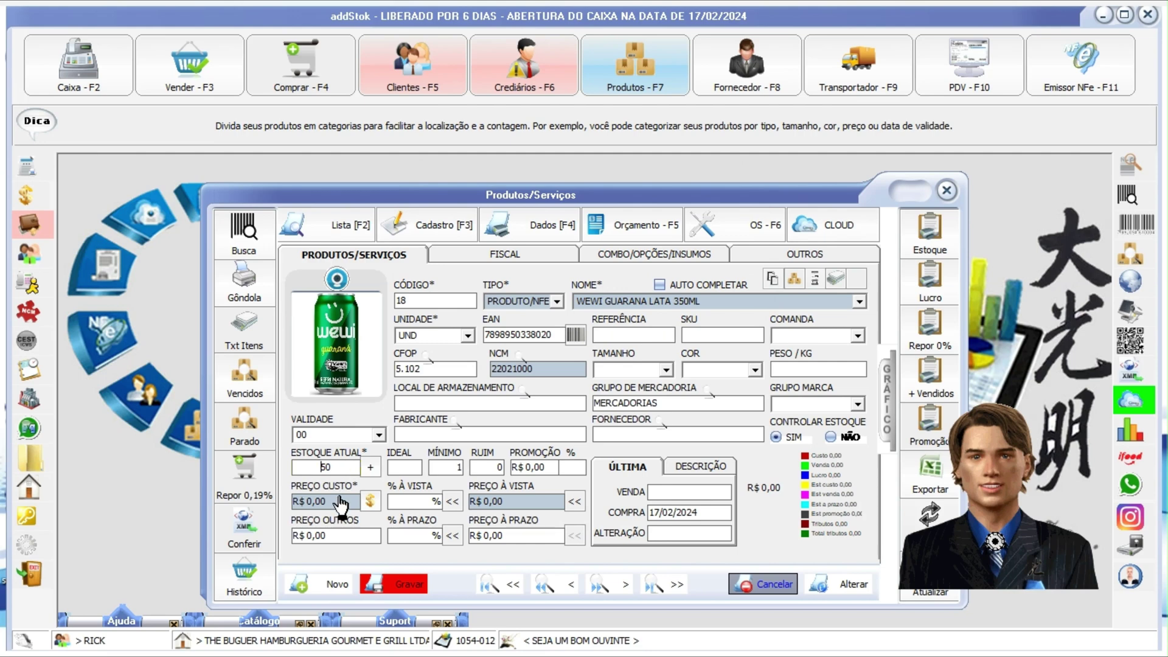
- Price the guarana can with a cost of R$ 12,90 and a 55% cash-price markup, and save the record
text(12,)
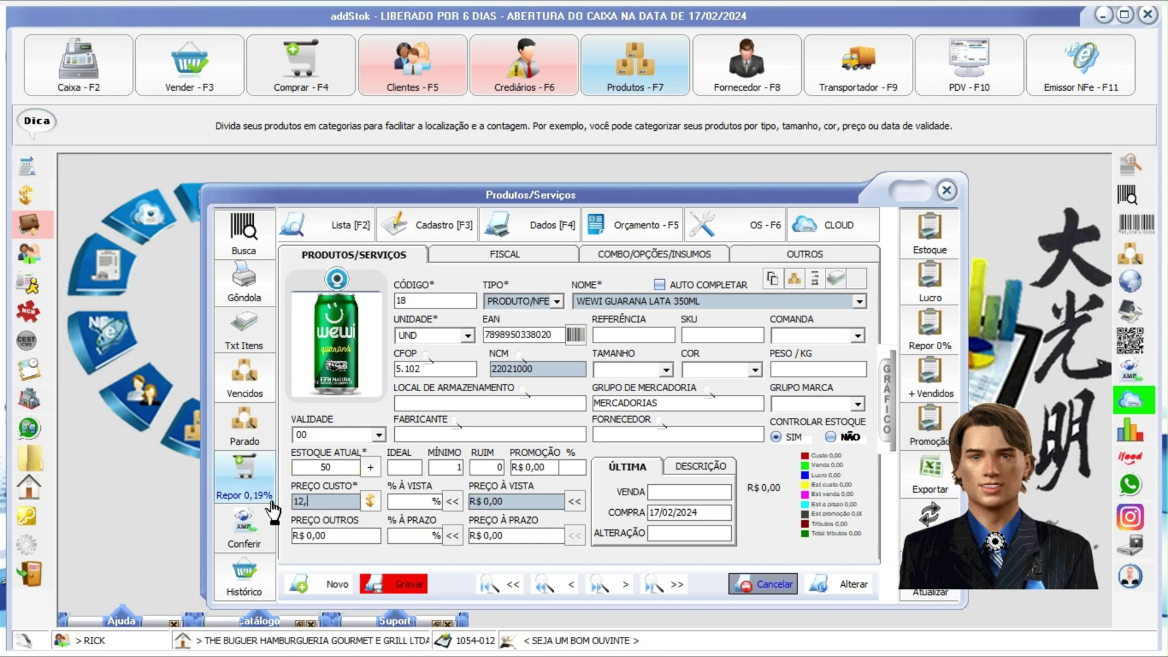
text(90)
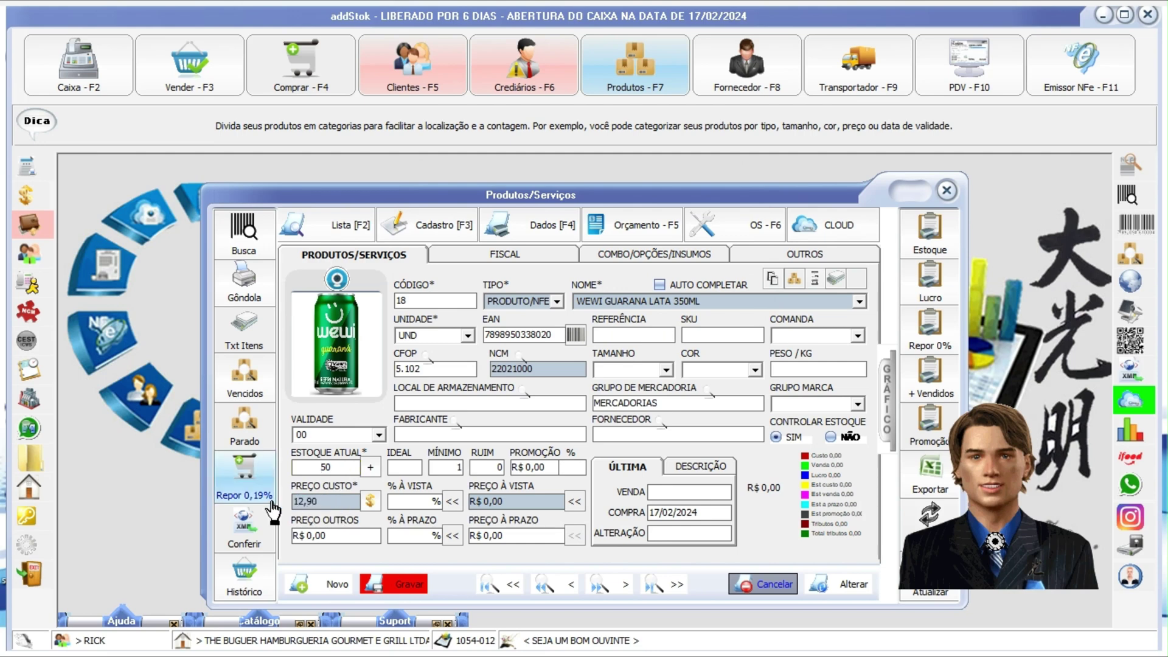
click(430, 503)
text(55)
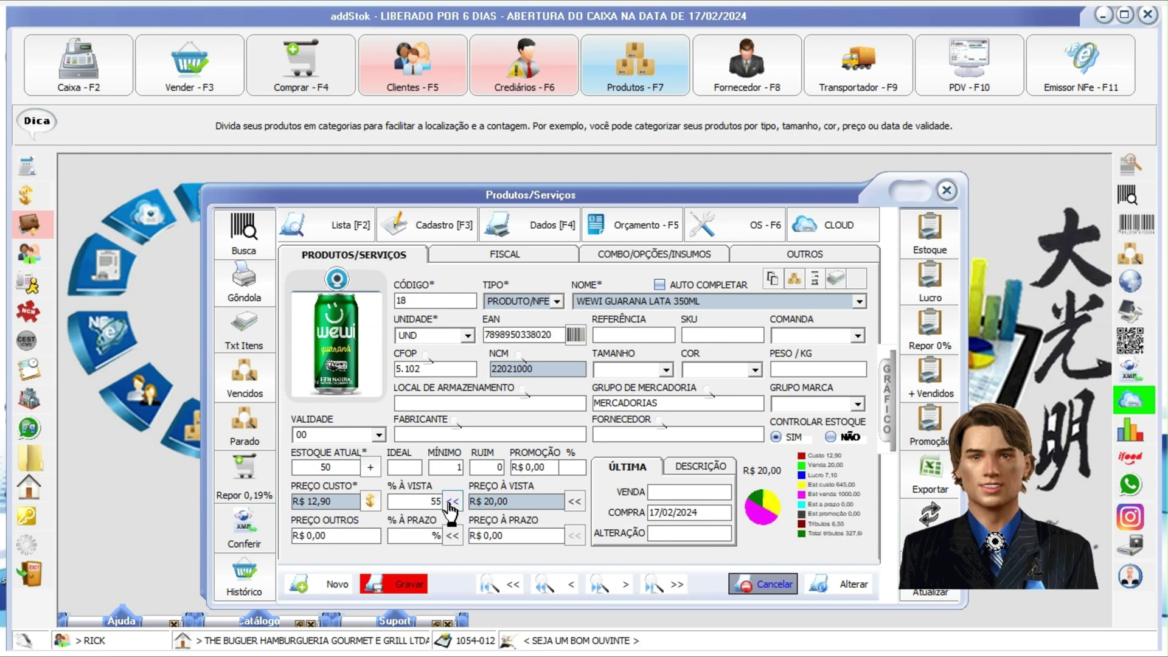
click(401, 585)
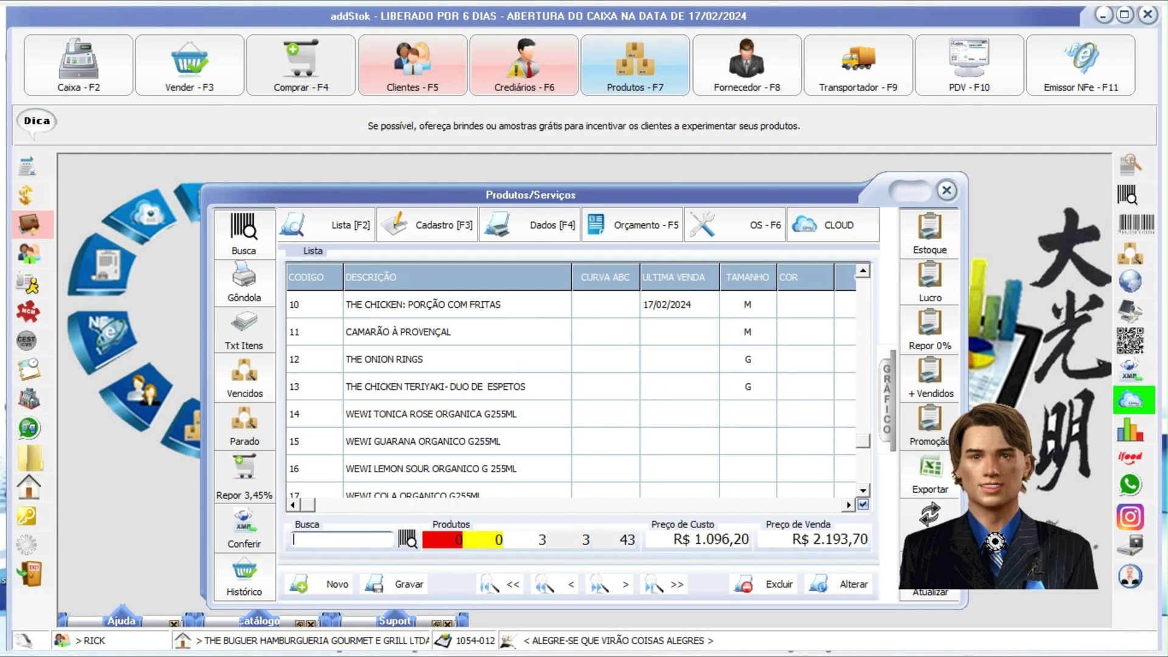
- Create a new product record of type PRODUTO/NFE with the orange can picture, WhatsApp Image 2024-02-17 at 16.00.01
click(325, 587)
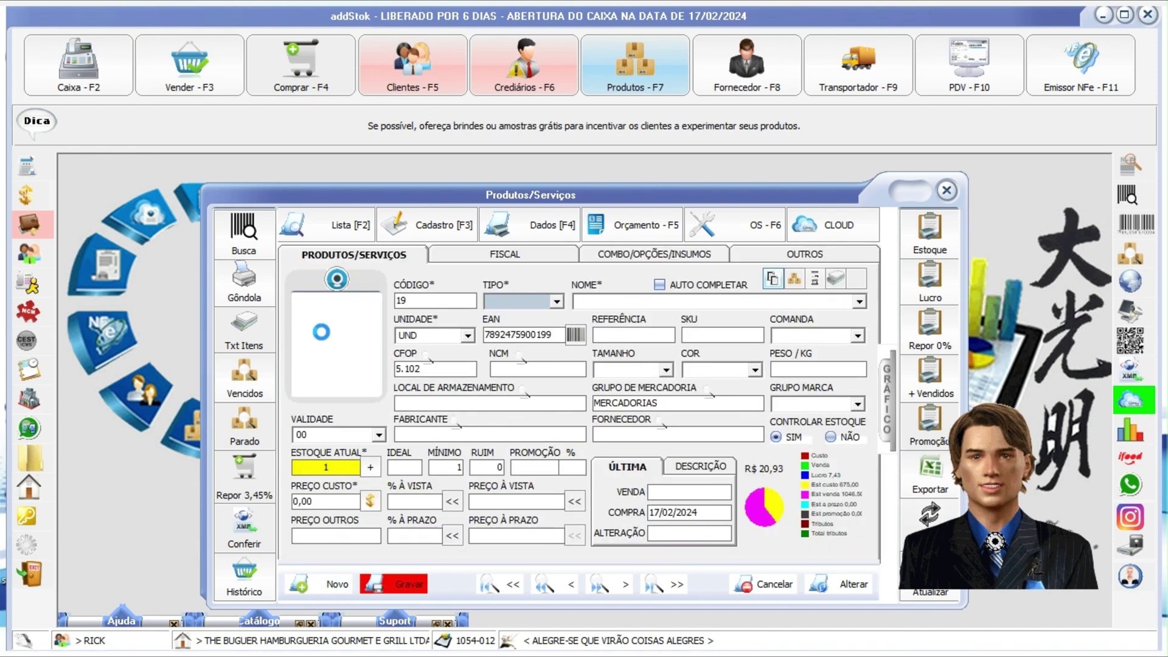
click(321, 332)
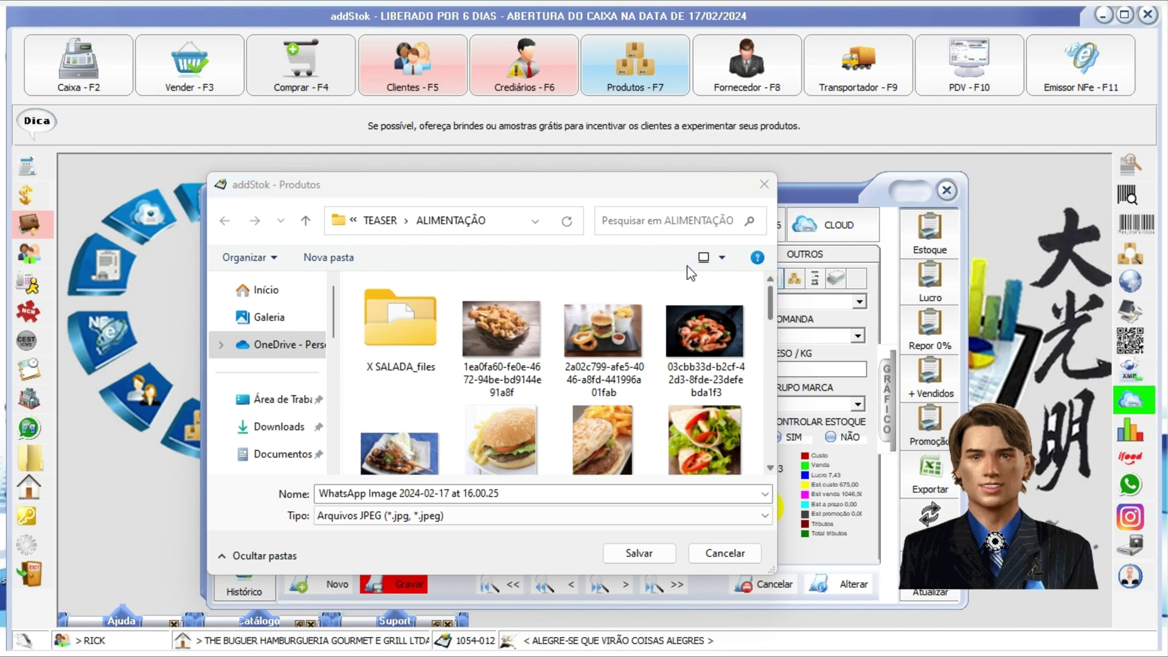
click(771, 337)
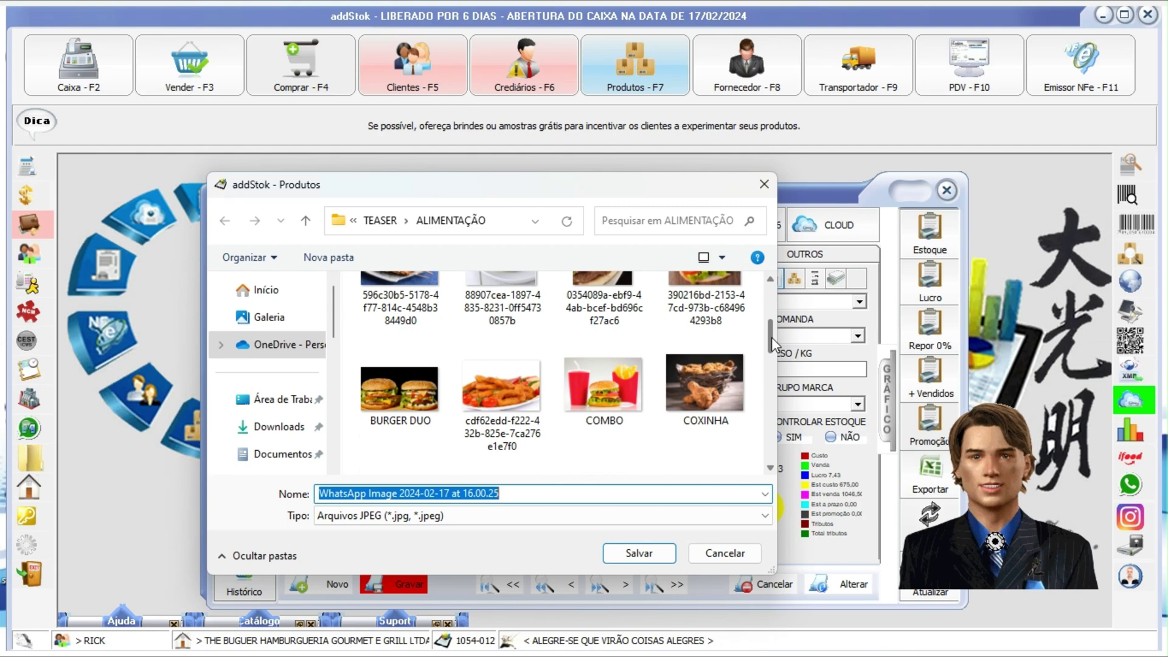
drag(771, 337, 770, 418)
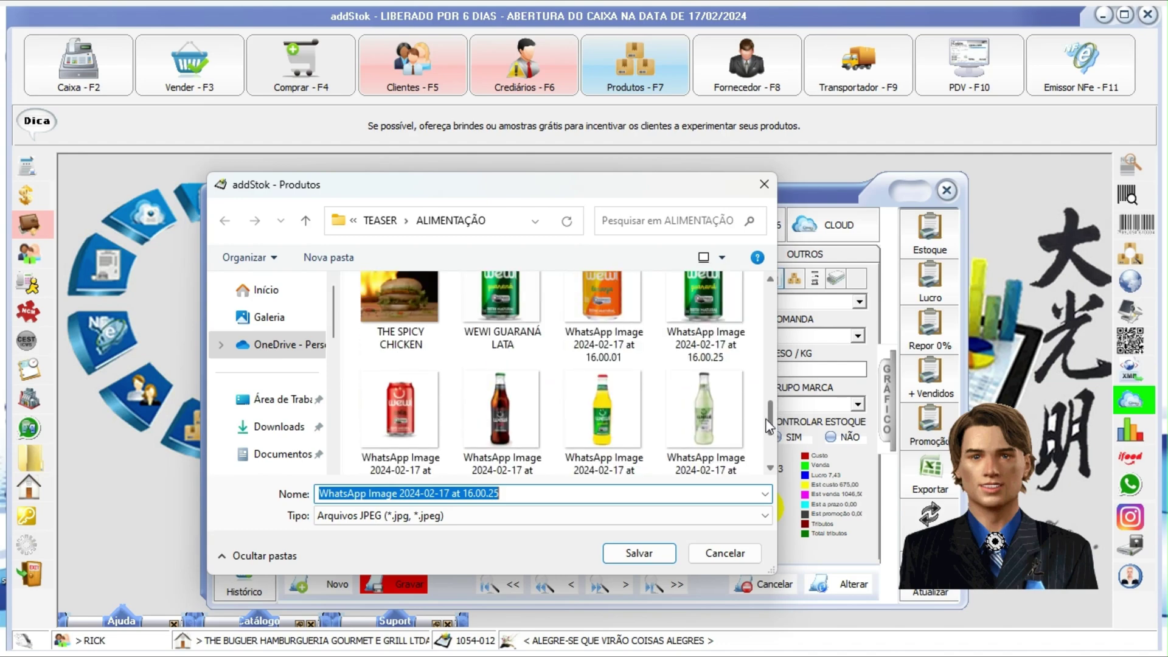
click(617, 352)
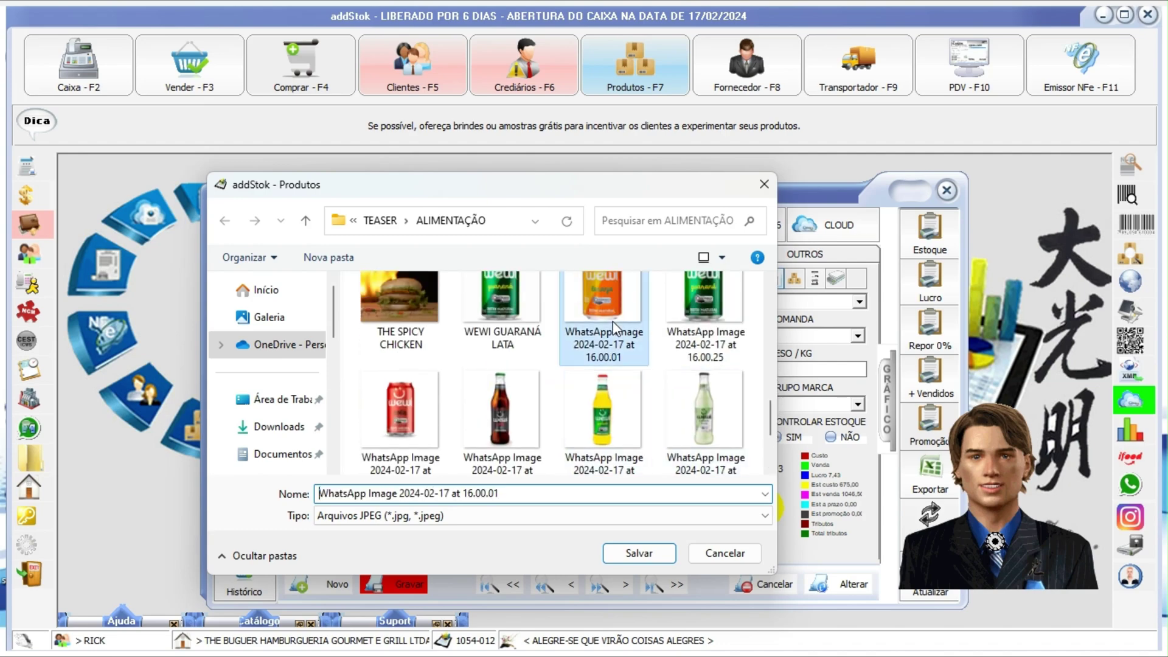
click(635, 555)
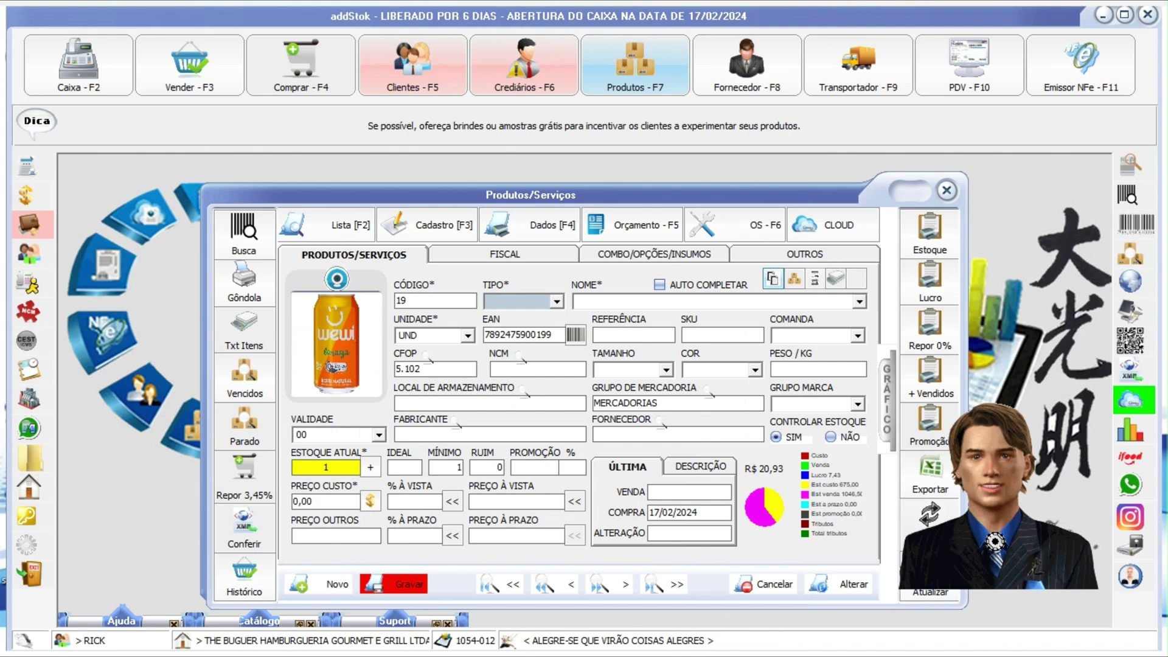
click(556, 304)
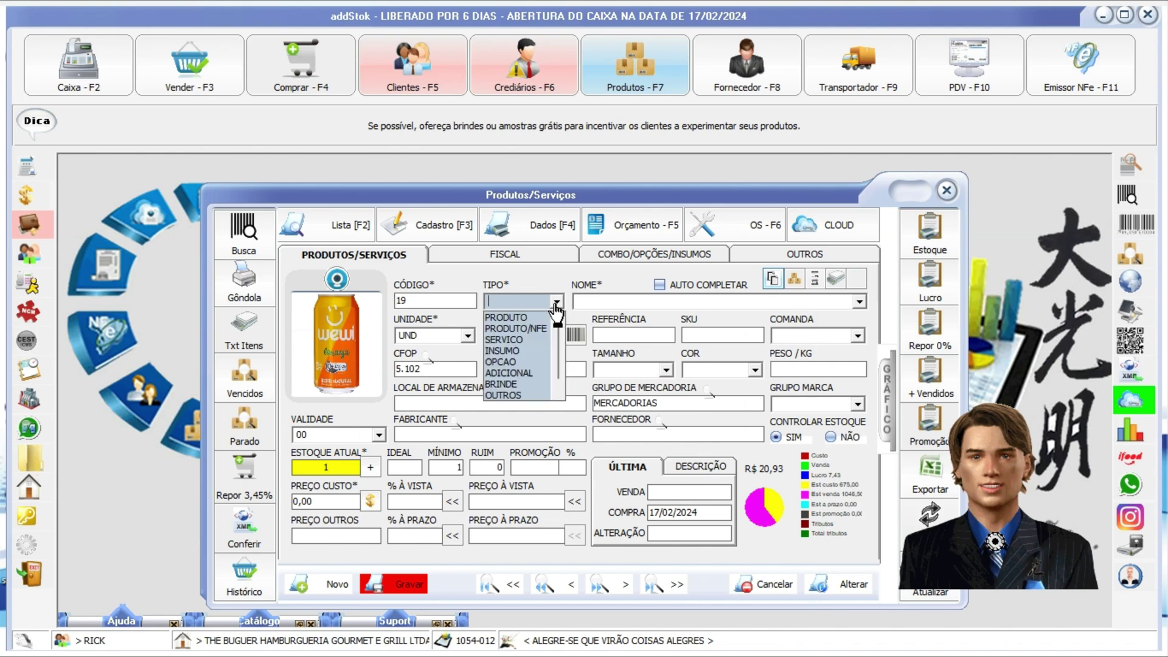
click(546, 326)
key(Escape)
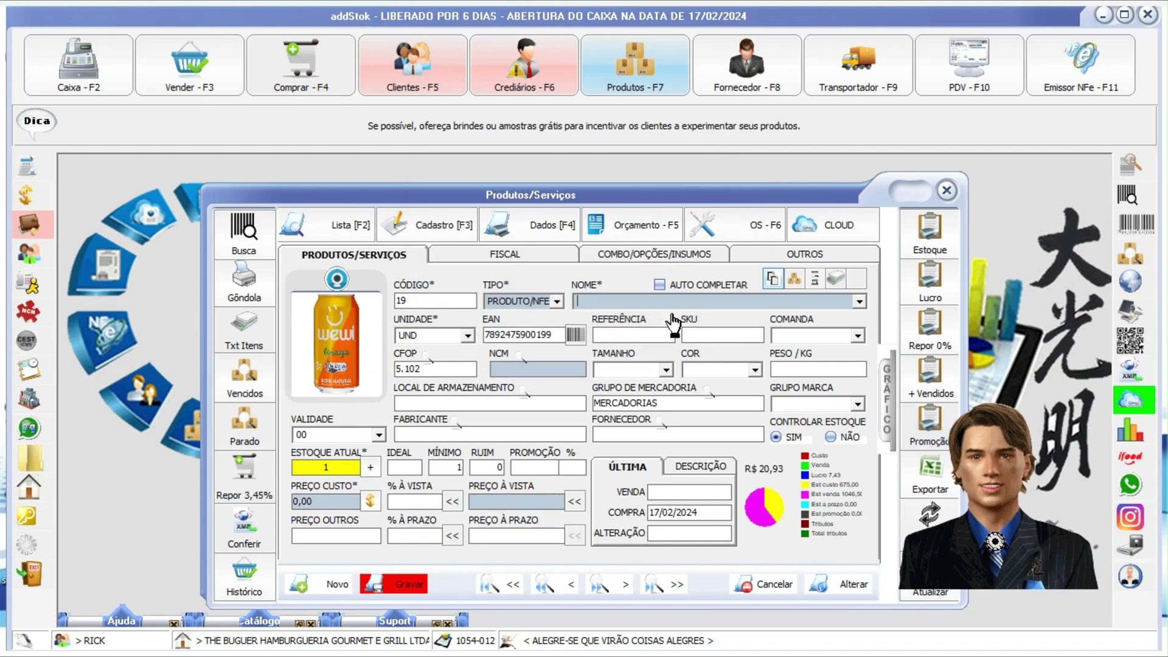
text(WEWI LARANJA LATA 350ML)
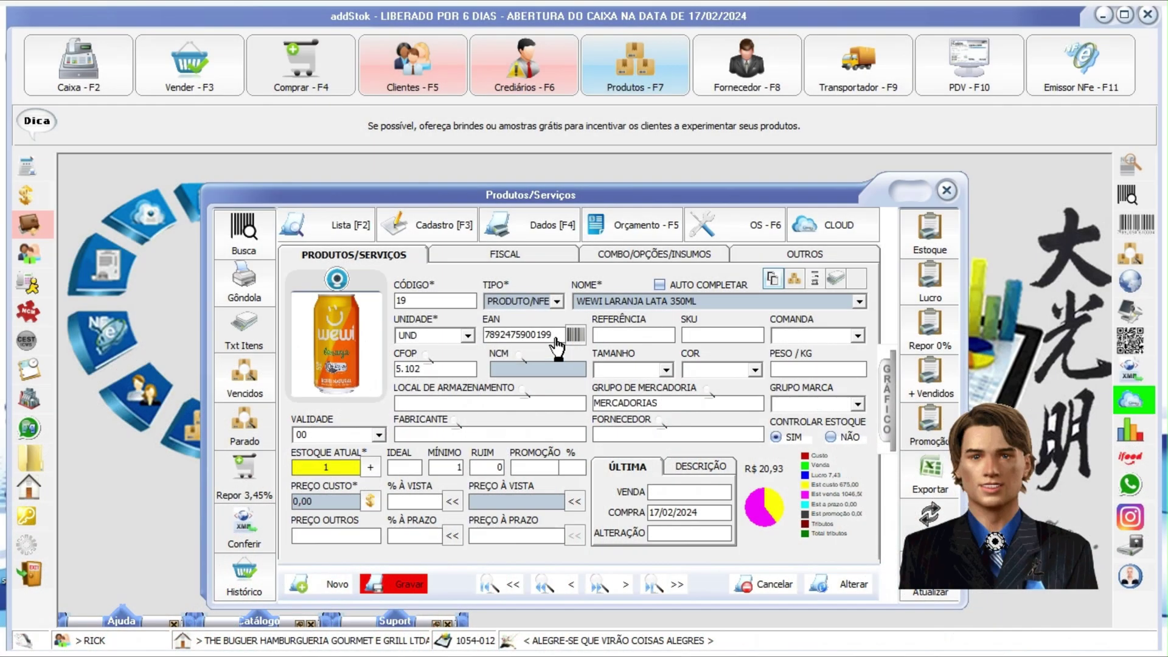
double_click(555, 336)
text(7898950338044)
- Set the orange can's NCM to 22021000 and its current stock to 50
click(499, 369)
text(22021)
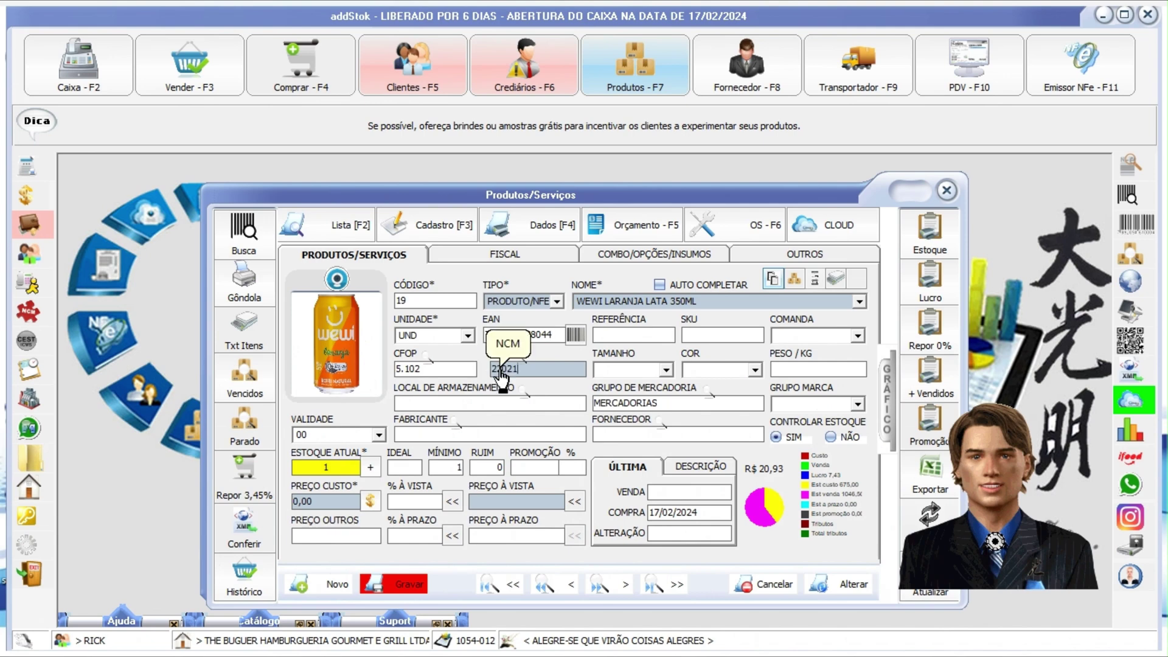
text(000)
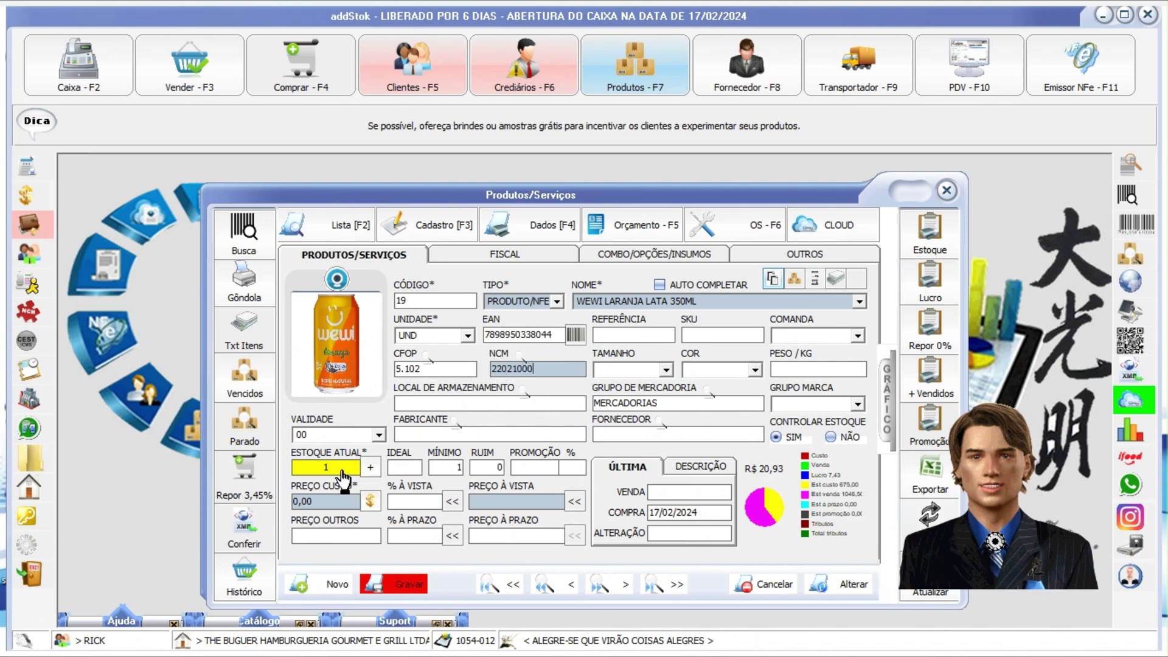
click(341, 472)
key(Return)
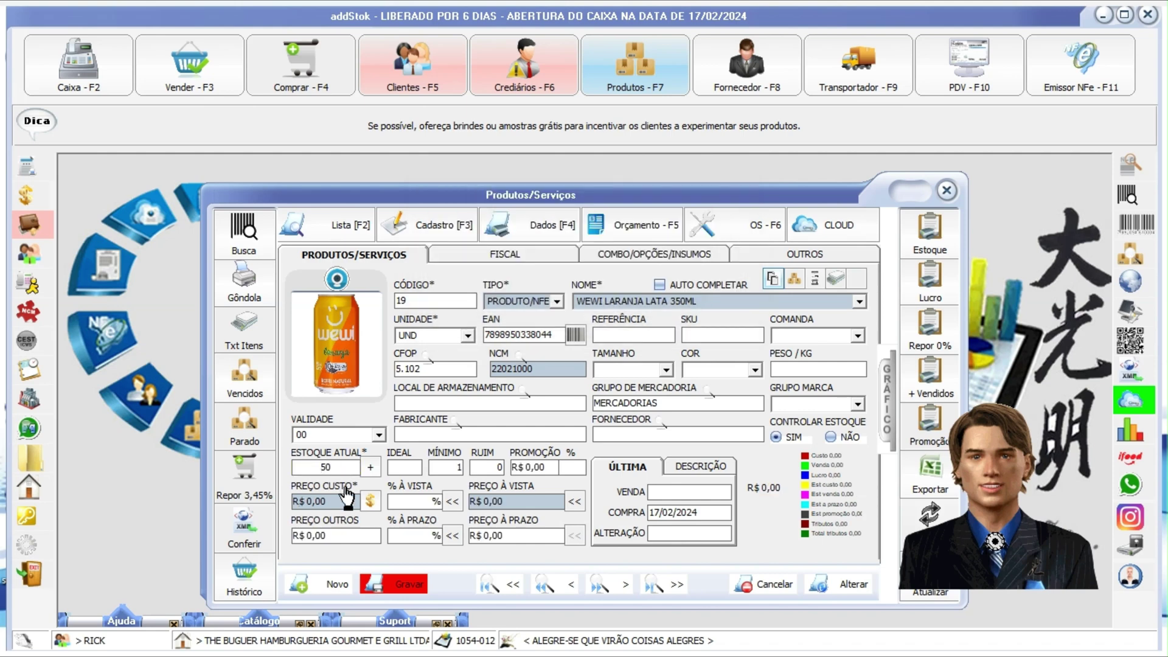
- Price the orange can with a cost of R$ 13,90 and a 55% cash-price markup, and save the record
text(13,90)
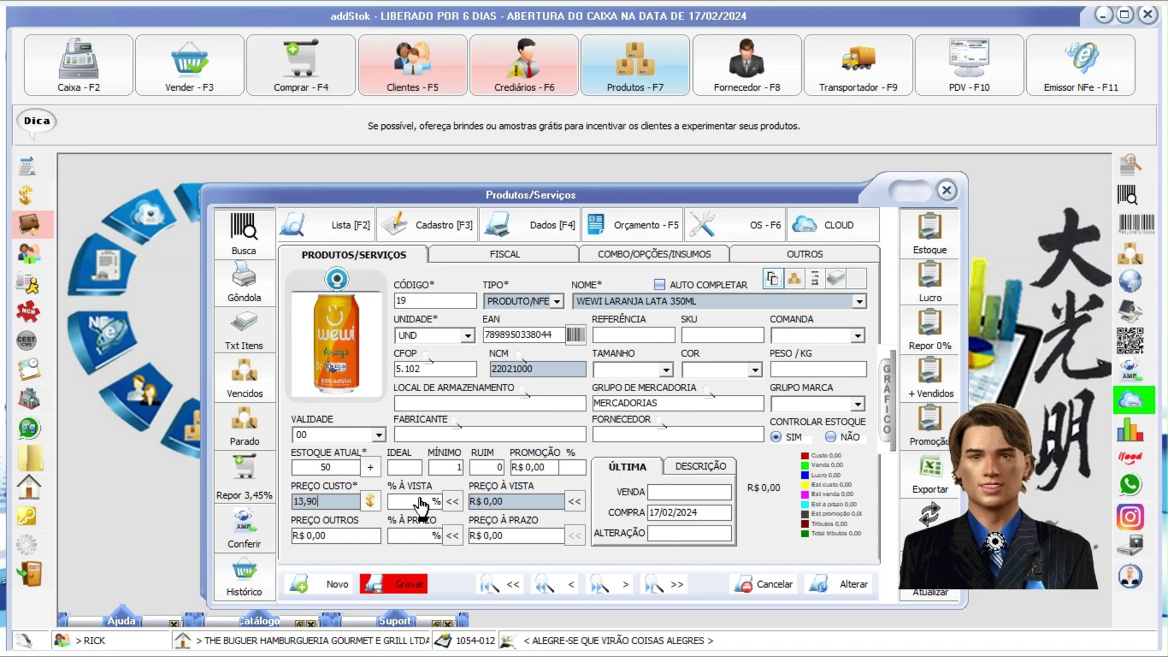
key(Return)
text(55)
click(457, 505)
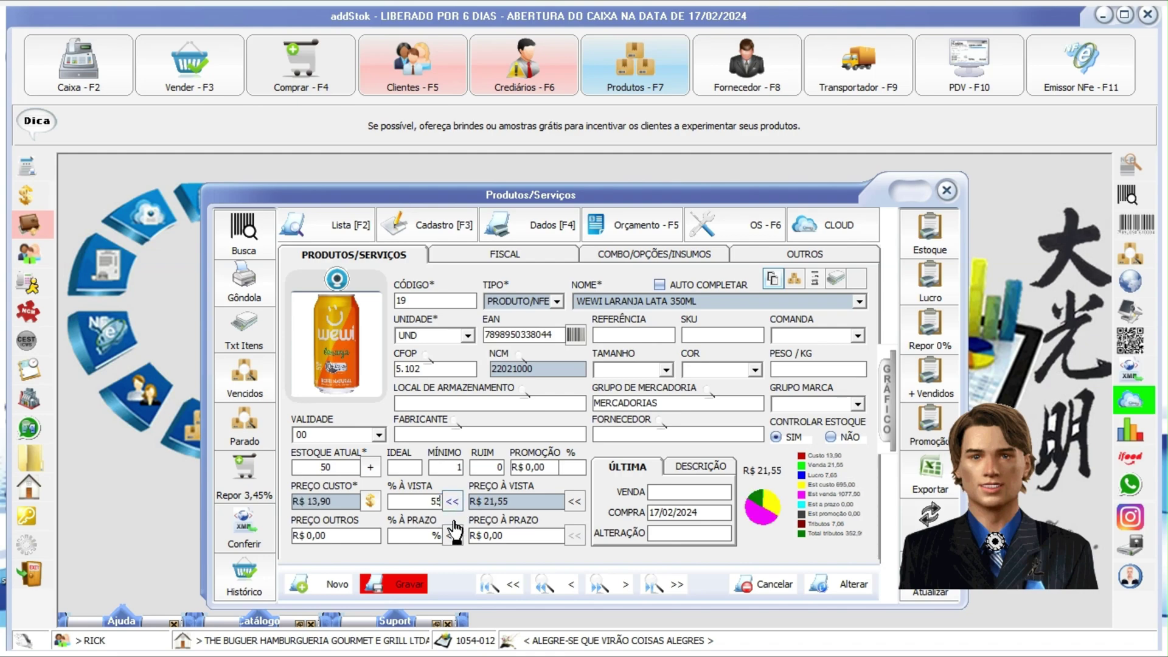
click(406, 584)
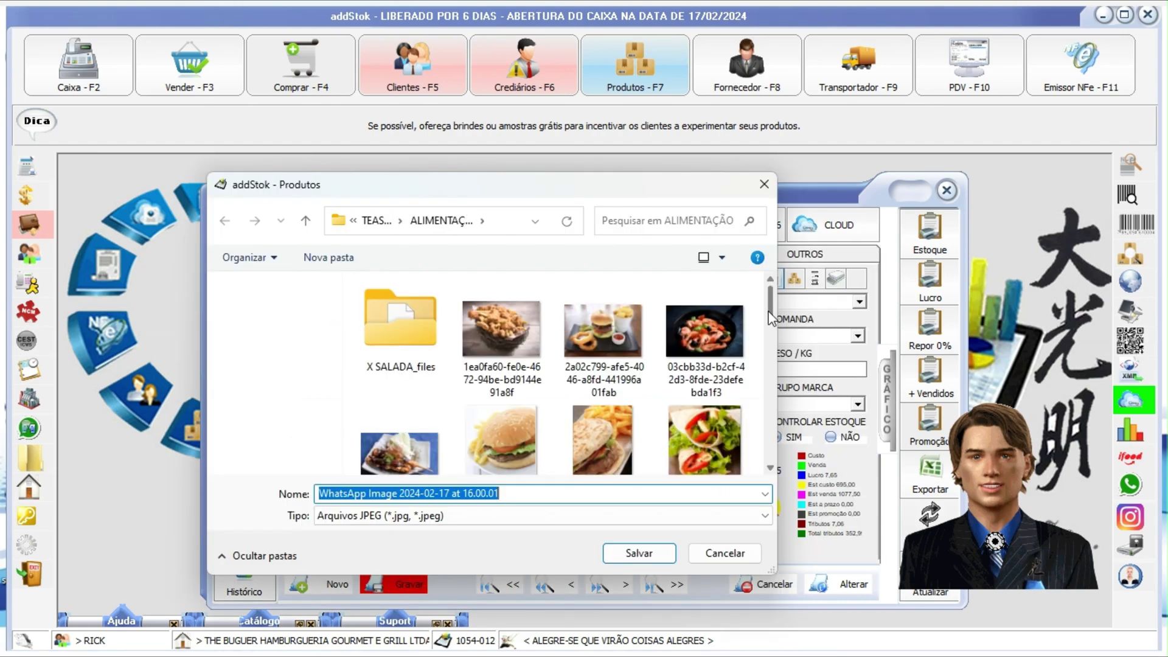
- Give the next product record the red can picture, WhatsApp Image 2024-02-17 at 16.01.02, and the type PRODUTO/NFE
drag(770, 312, 770, 442)
click(401, 383)
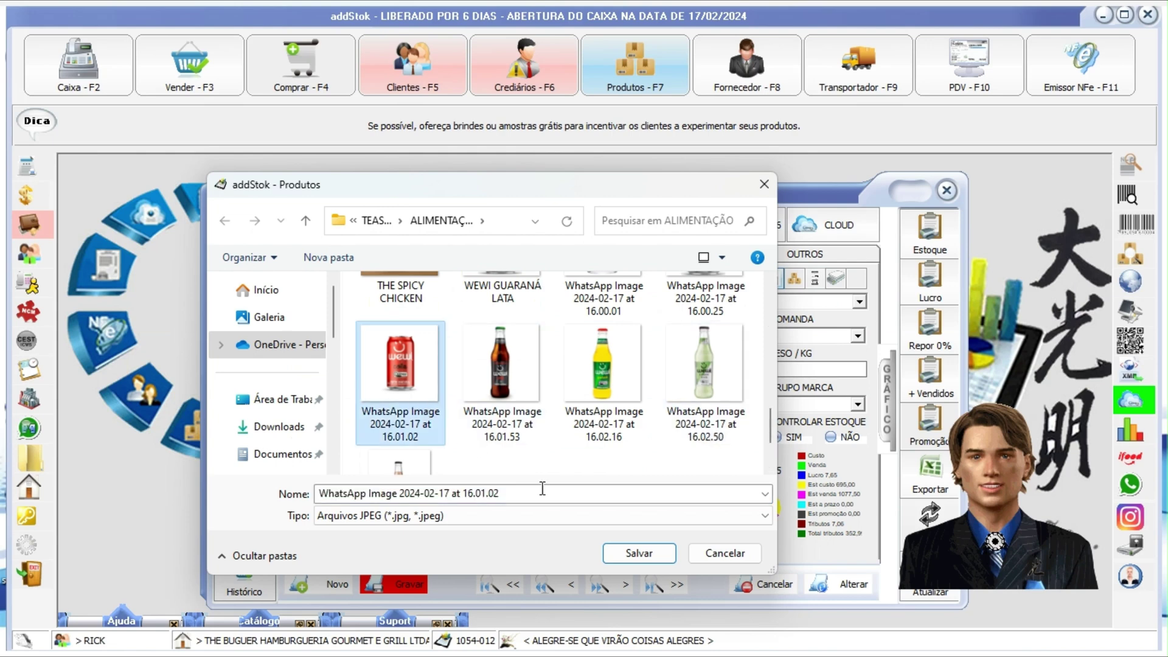
click(622, 556)
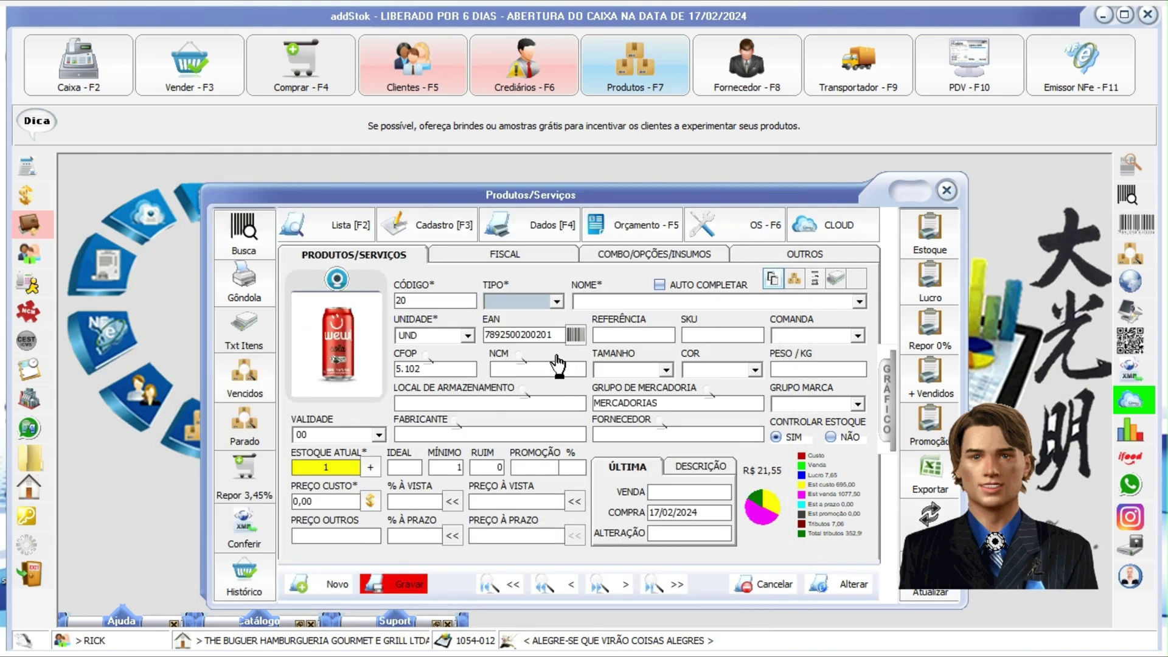
click(556, 301)
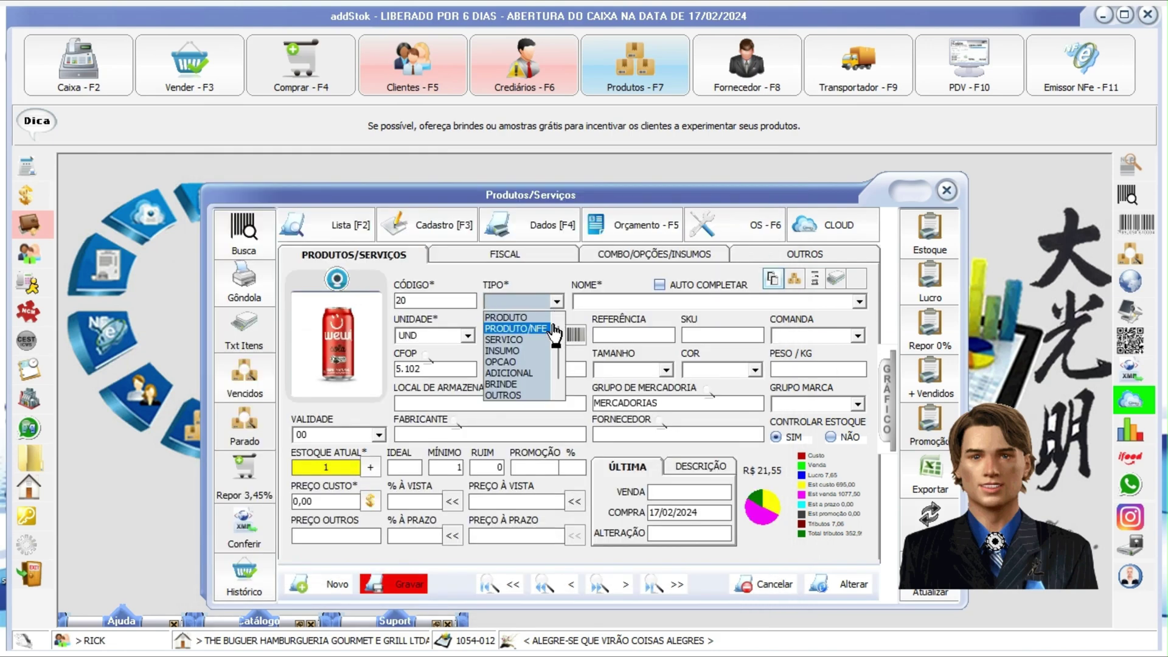
click(554, 329)
text(WEWI COLA ORGANICO 350ML)
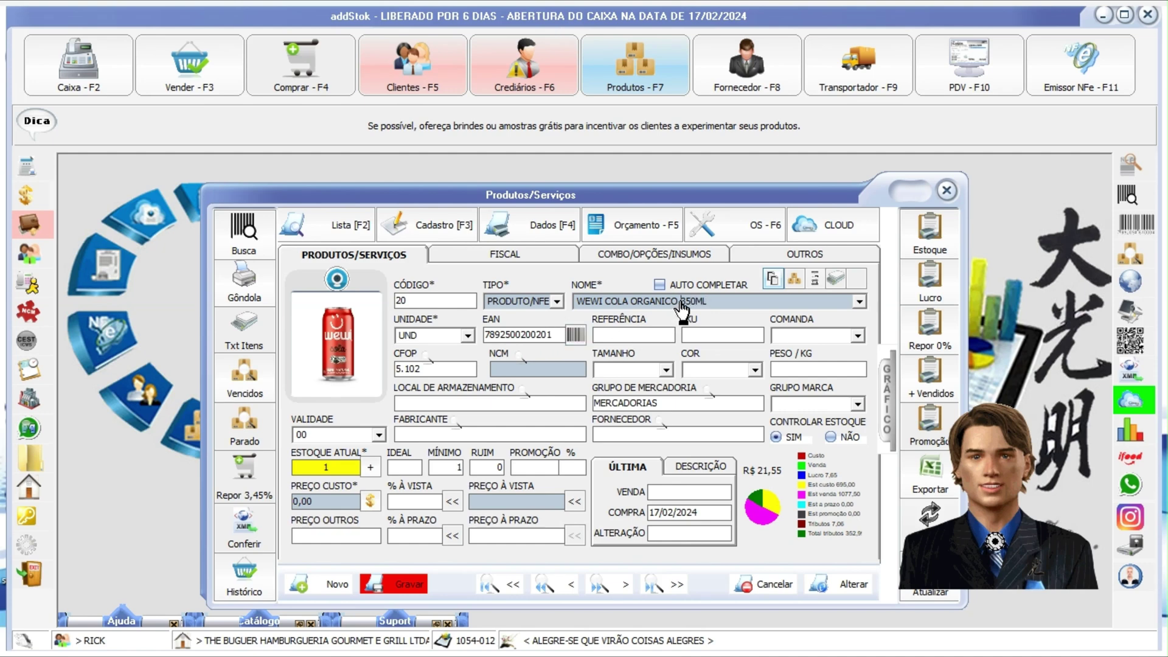
text(TA)
drag(557, 335, 484, 335)
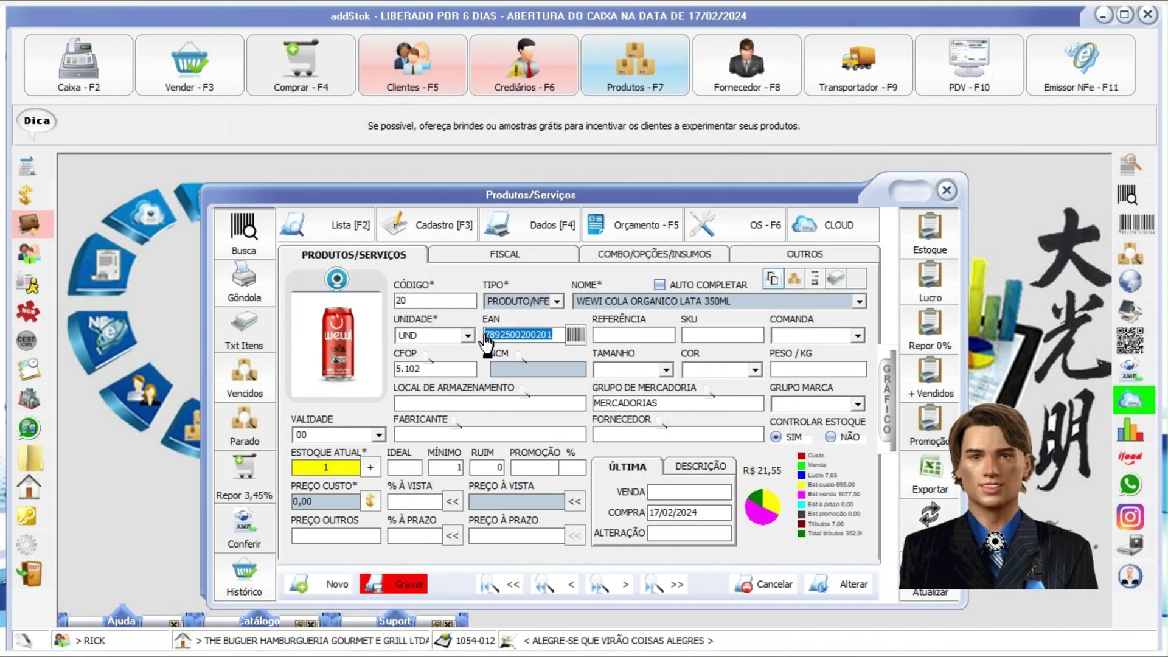
text(7898950338068)
click(512, 371)
text(22021000)
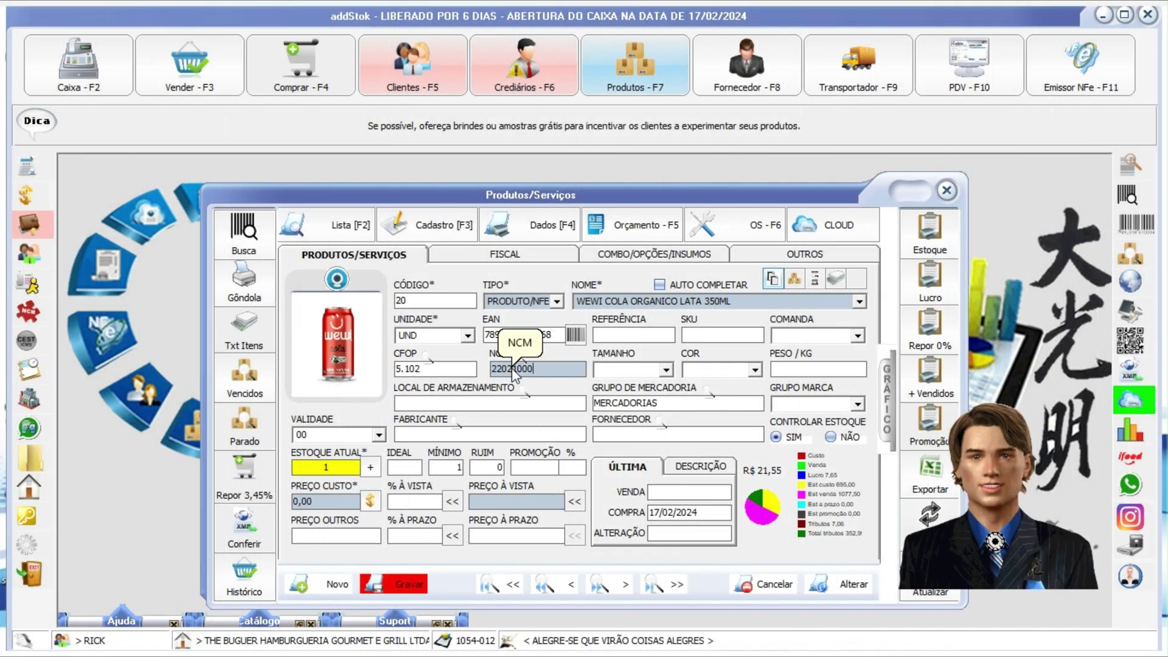
- Set the cola can's cost price to R$ 13,90 with a 55% cash-price markup
click(315, 504)
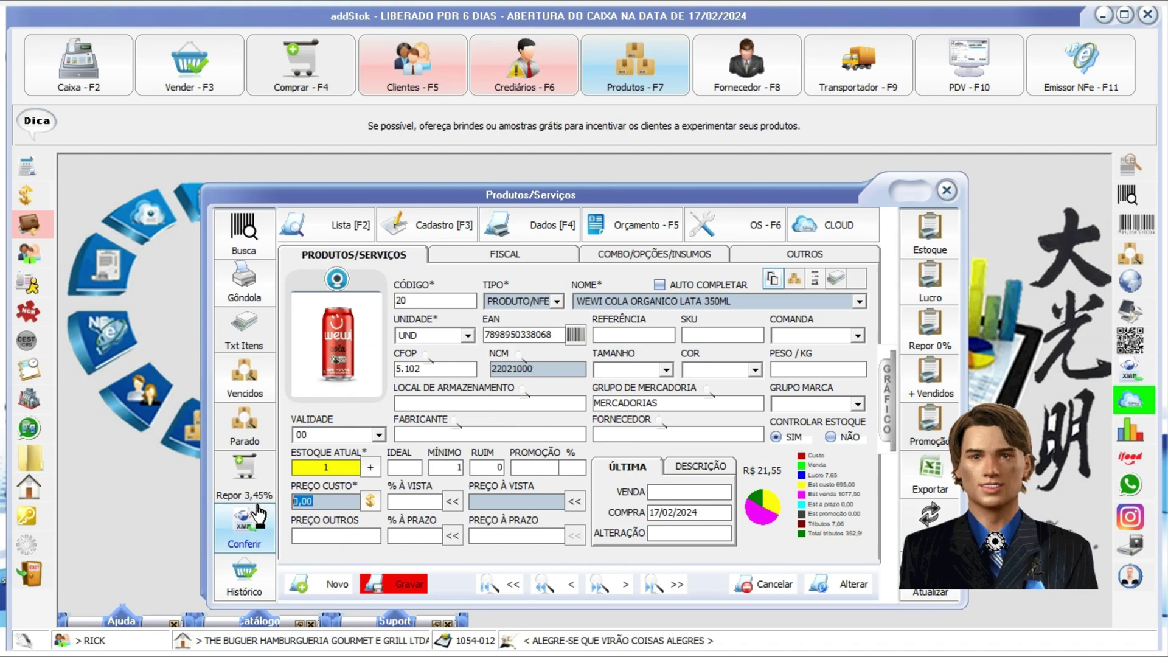
text(13,90)
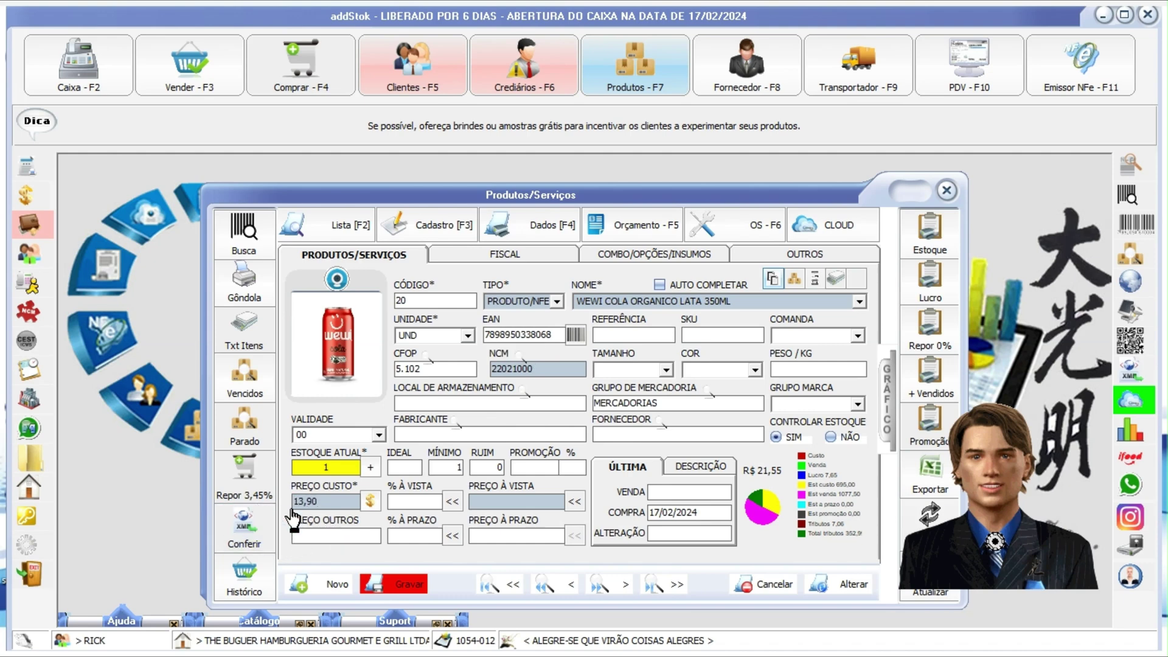
click(413, 505)
text(55)
key(Return)
- Set the cola can's current stock to 50 and save the record
click(335, 468)
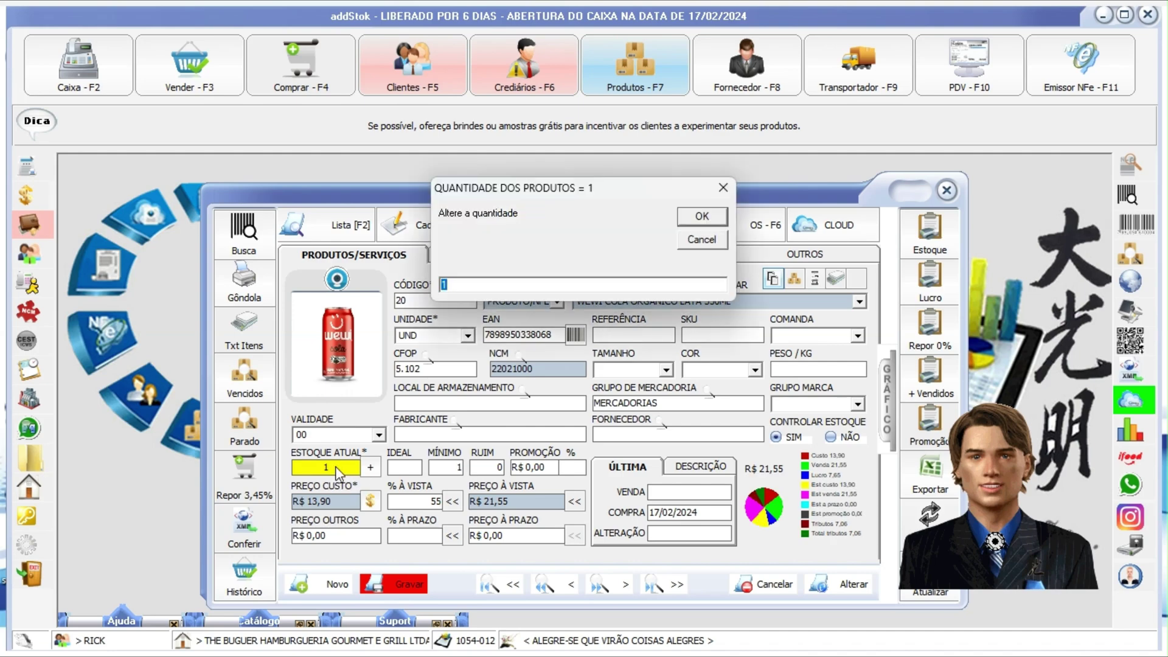
text(50)
key(Return)
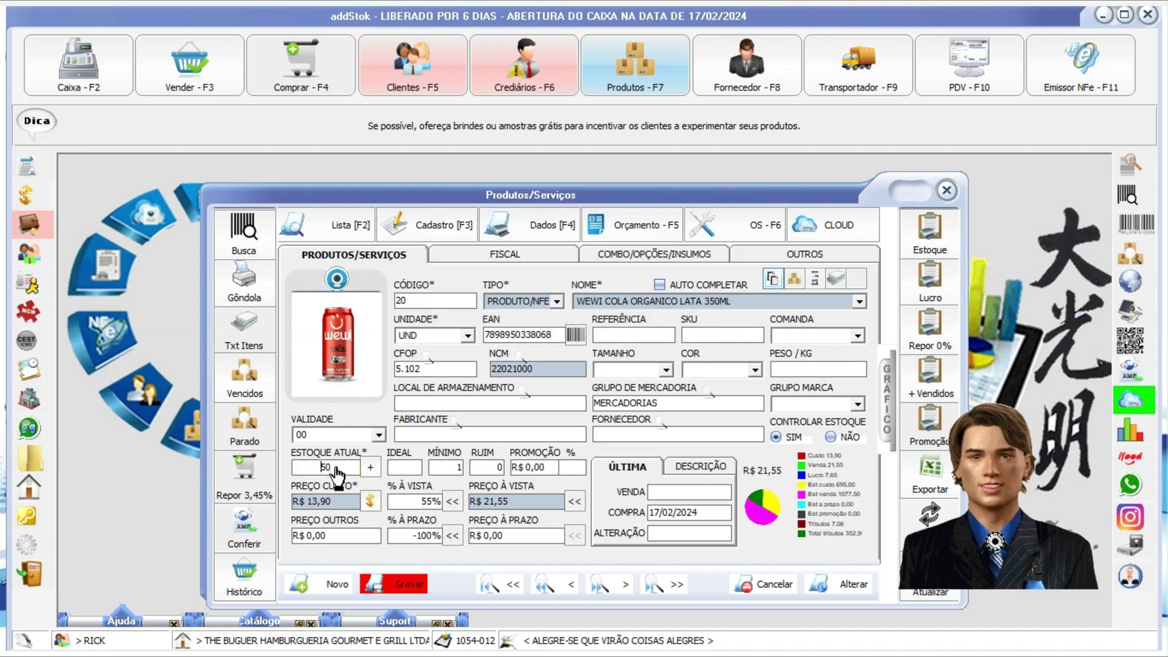
click(406, 585)
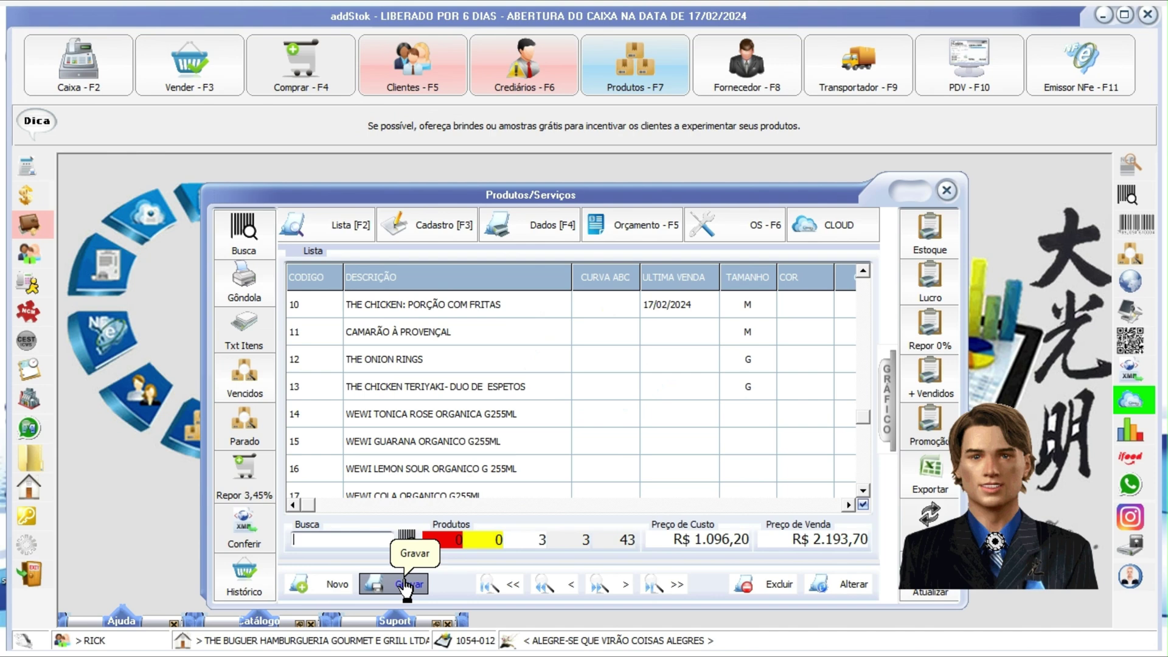
- Reopen the product list to check the catalogue's product counts and cost and sale price totals, and close it
click(946, 191)
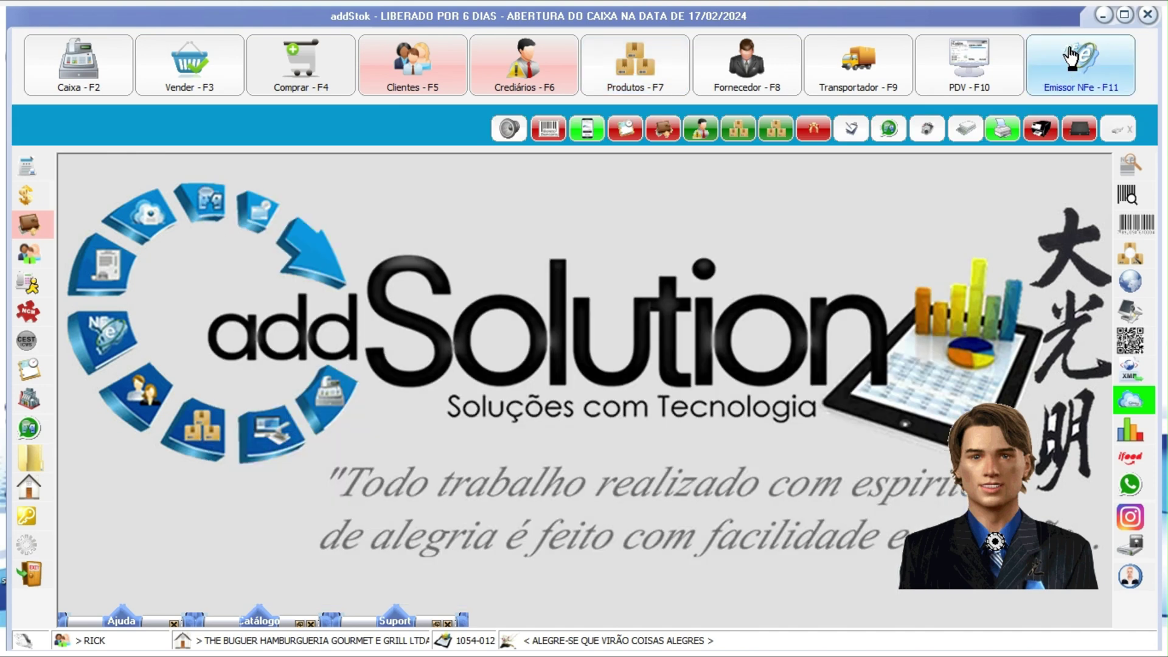
click(603, 81)
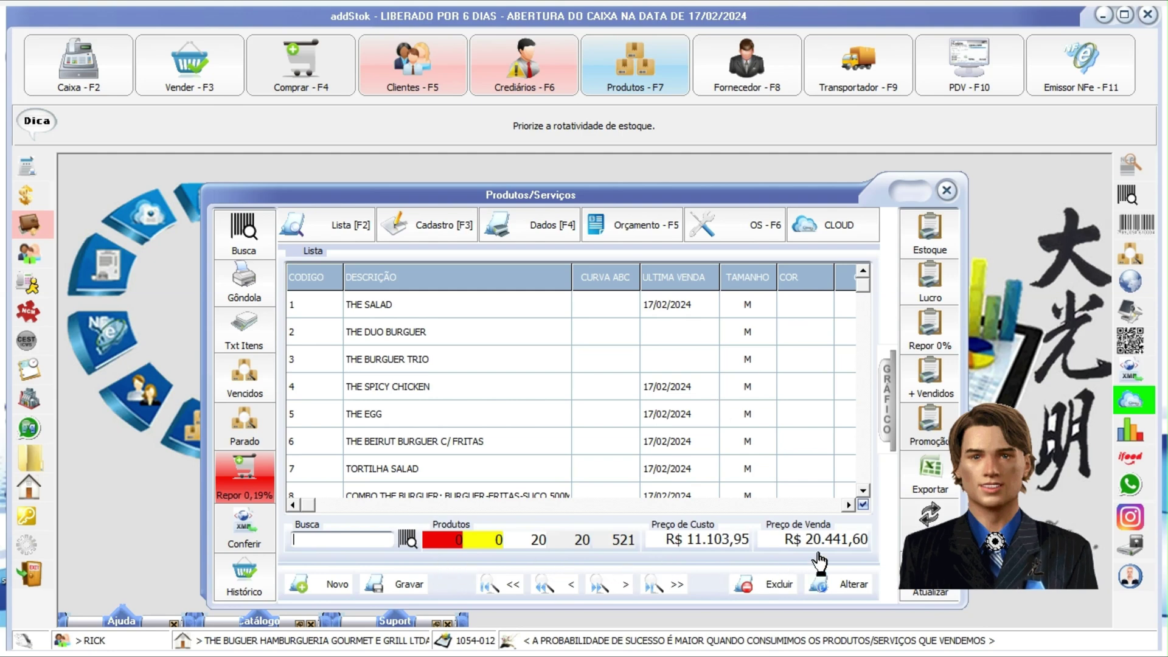
click(946, 191)
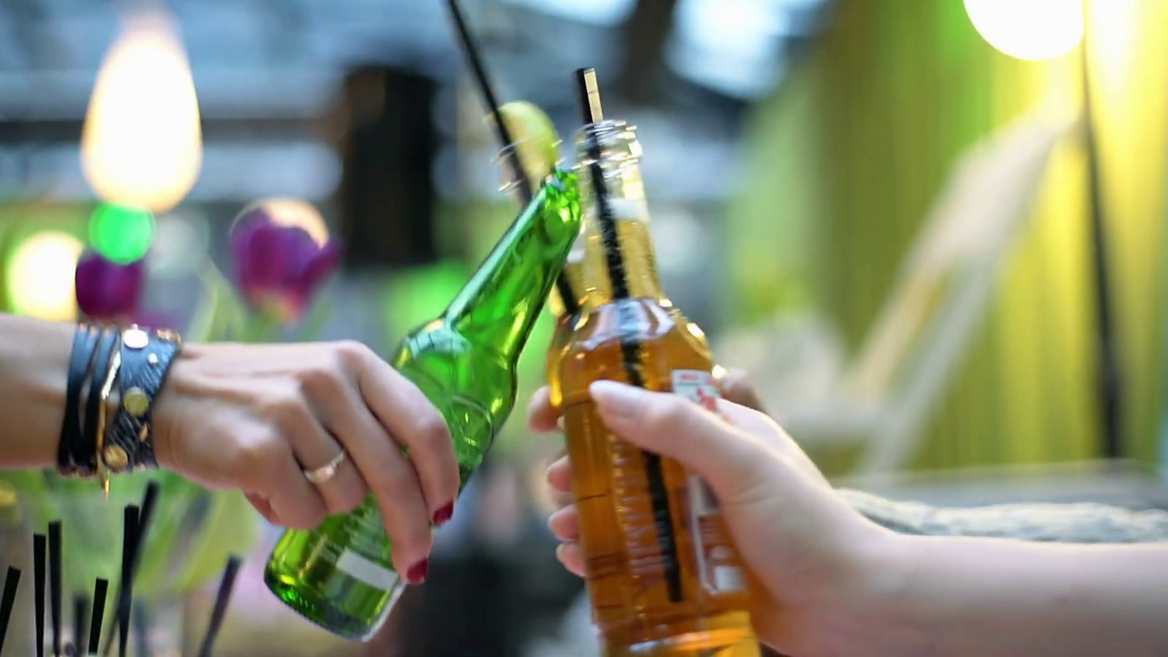